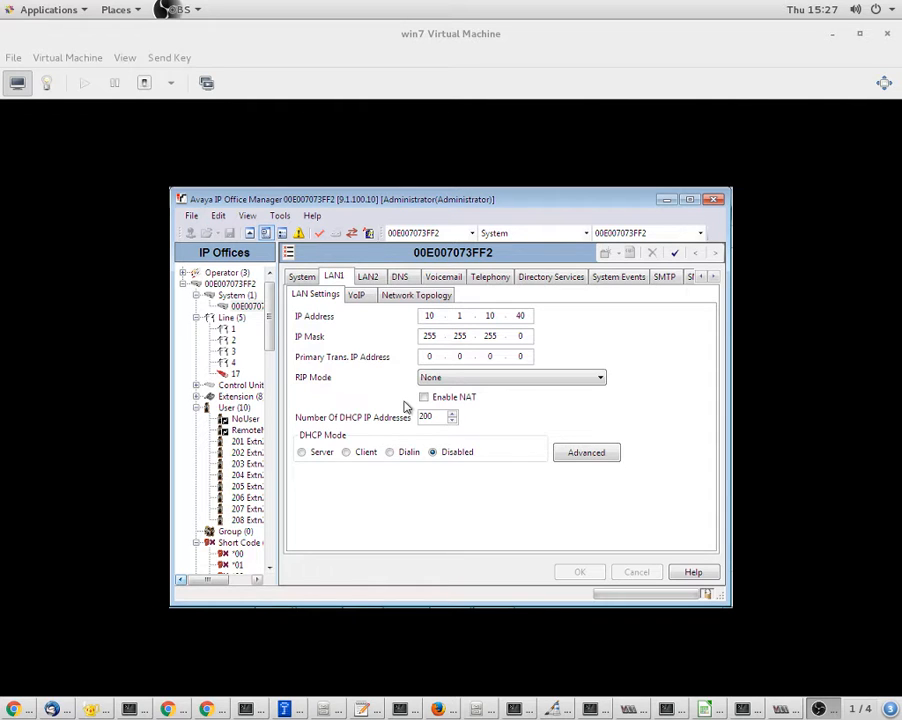
Review LAN1's network topology settings, including the STUN server address, STUN port and public IP address
{"action": "left_click", "coordinate": [388, 300]}
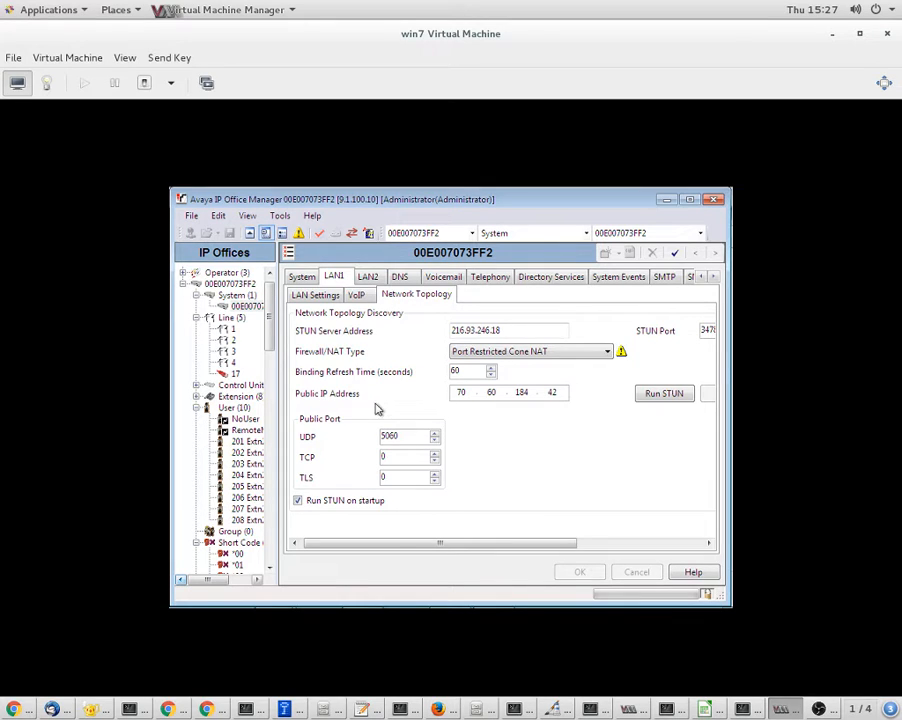
{"action": "left_click_drag", "start_coordinate": [510, 326], "coordinate": [430, 320]}
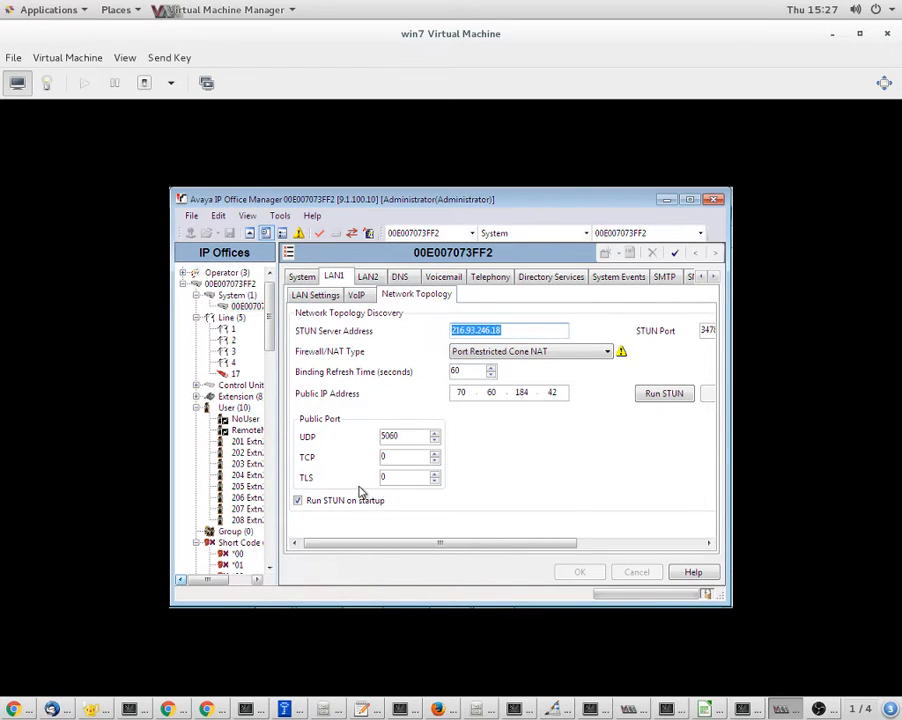
{"action": "left_click_drag", "start_coordinate": [386, 542], "coordinate": [426, 542]}
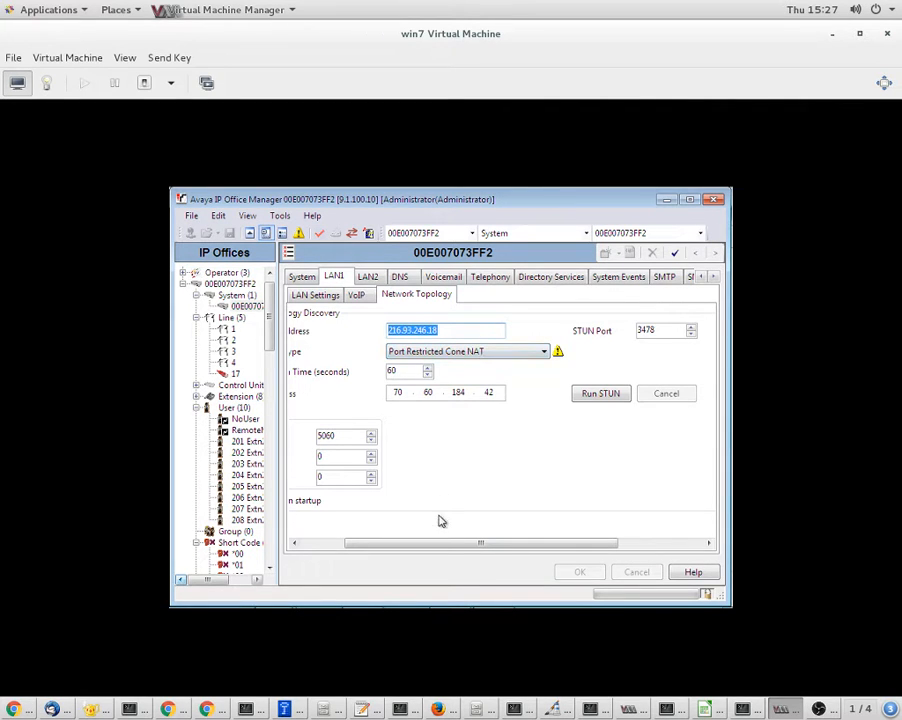
{"action": "left_click_drag", "start_coordinate": [440, 545], "coordinate": [385, 550]}
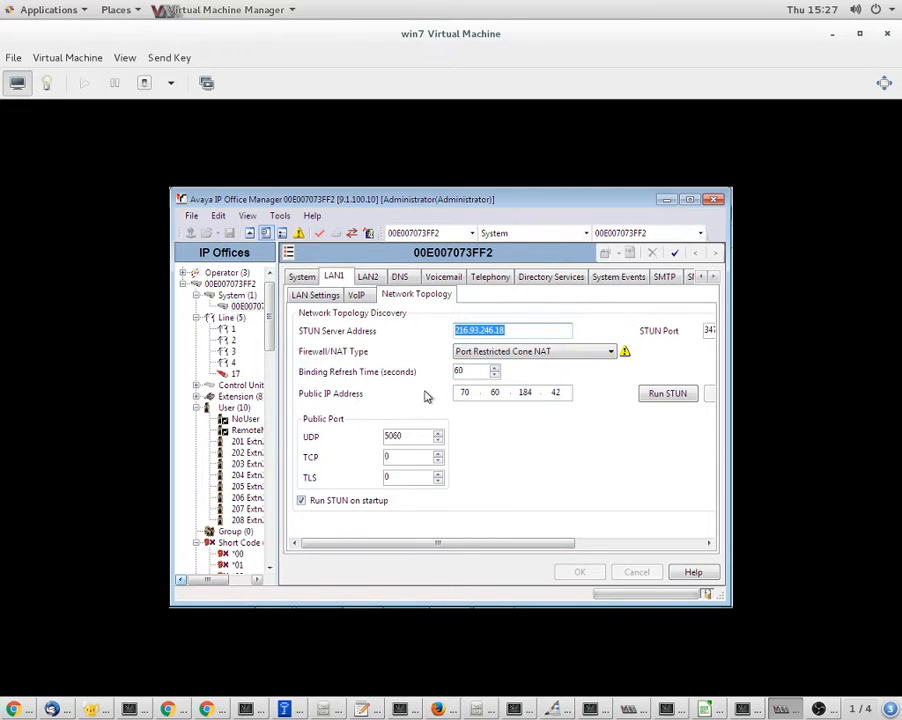
{"action": "left_click_drag", "start_coordinate": [458, 392], "coordinate": [558, 398]}
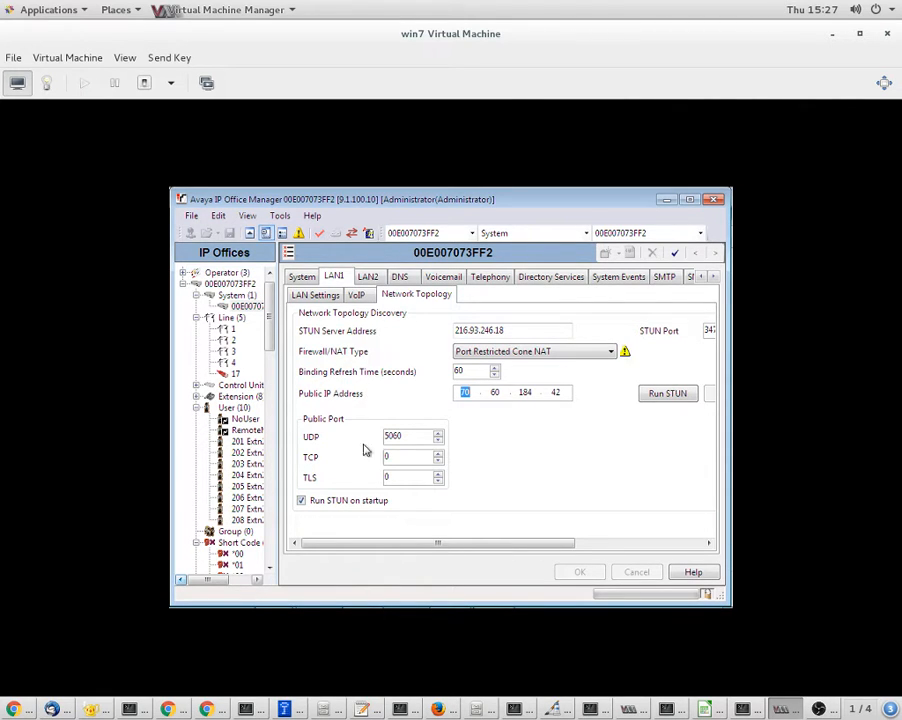
Check the system's DNS server addresses, and inspect the gateway and destination of the first 0.0.0.0 IP route
{"action": "left_click", "coordinate": [402, 286]}
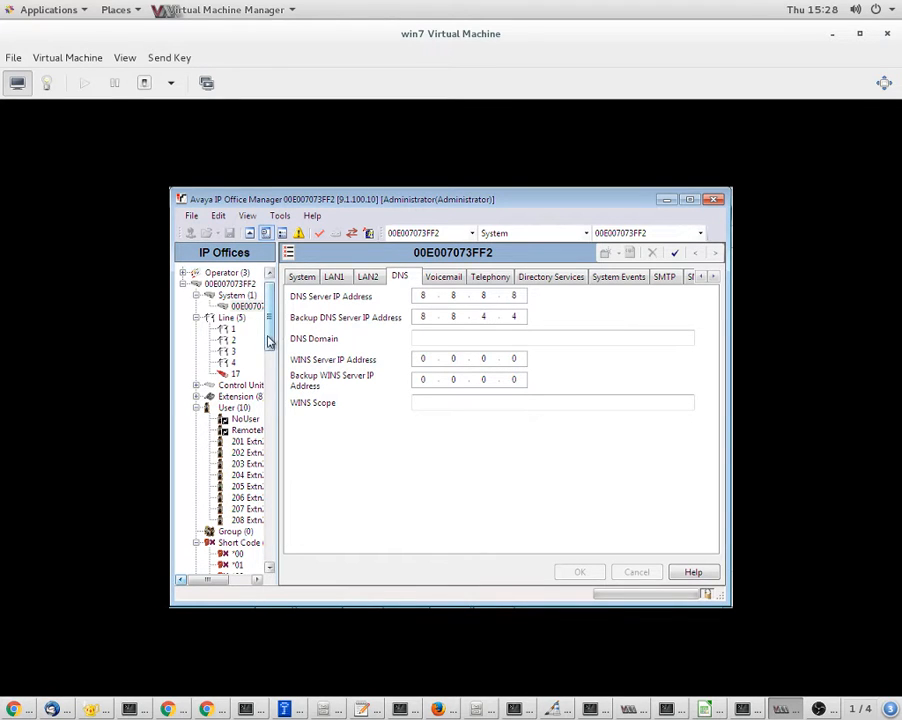
{"action": "left_click_drag", "start_coordinate": [268, 340], "coordinate": [236, 520]}
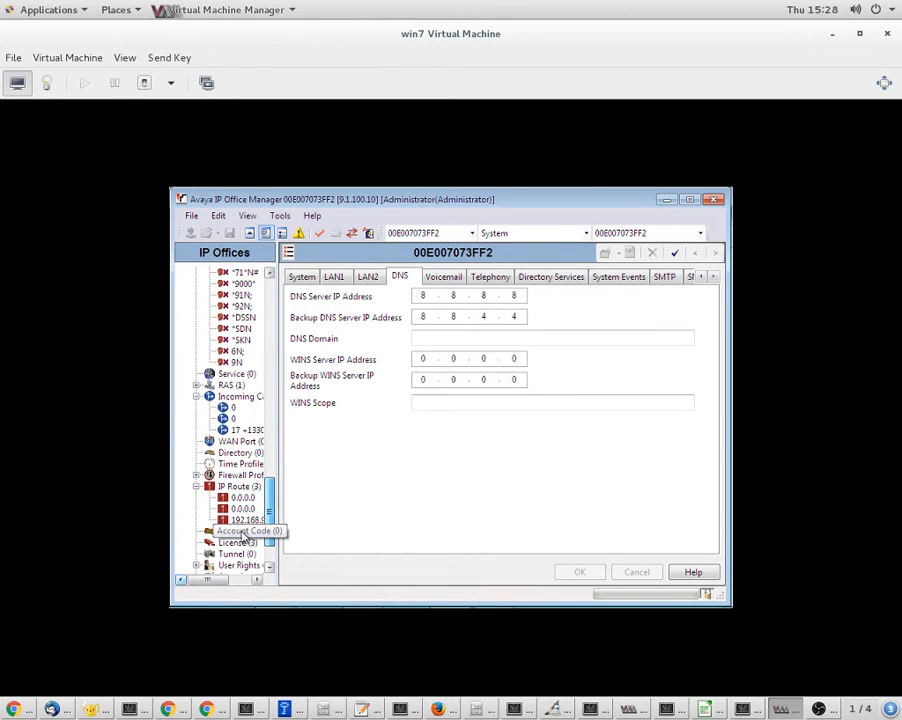
{"action": "left_click", "coordinate": [240, 497]}
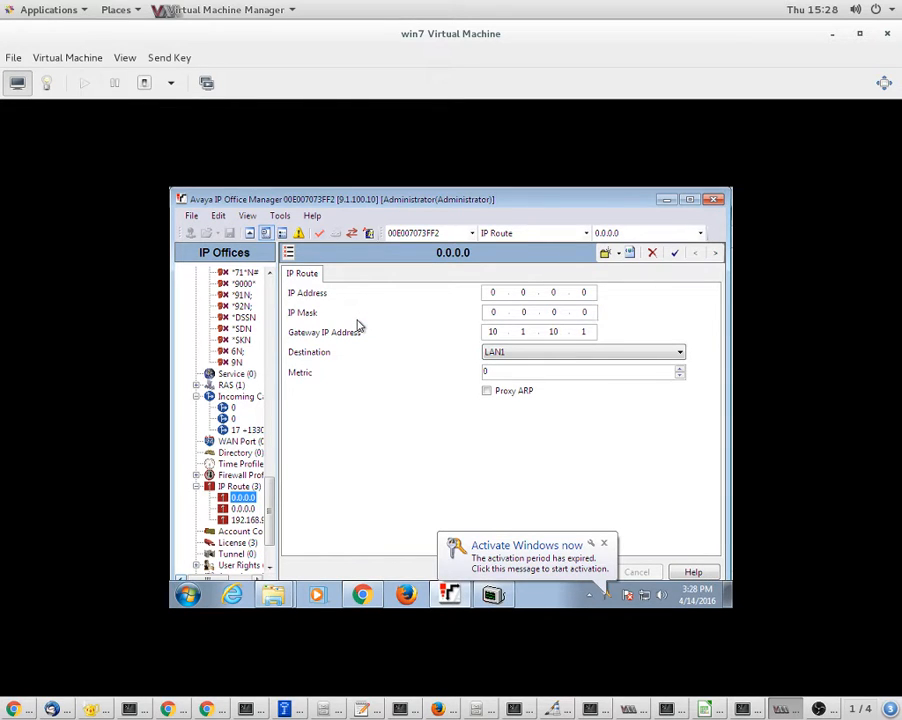
{"action": "left_click", "coordinate": [605, 545]}
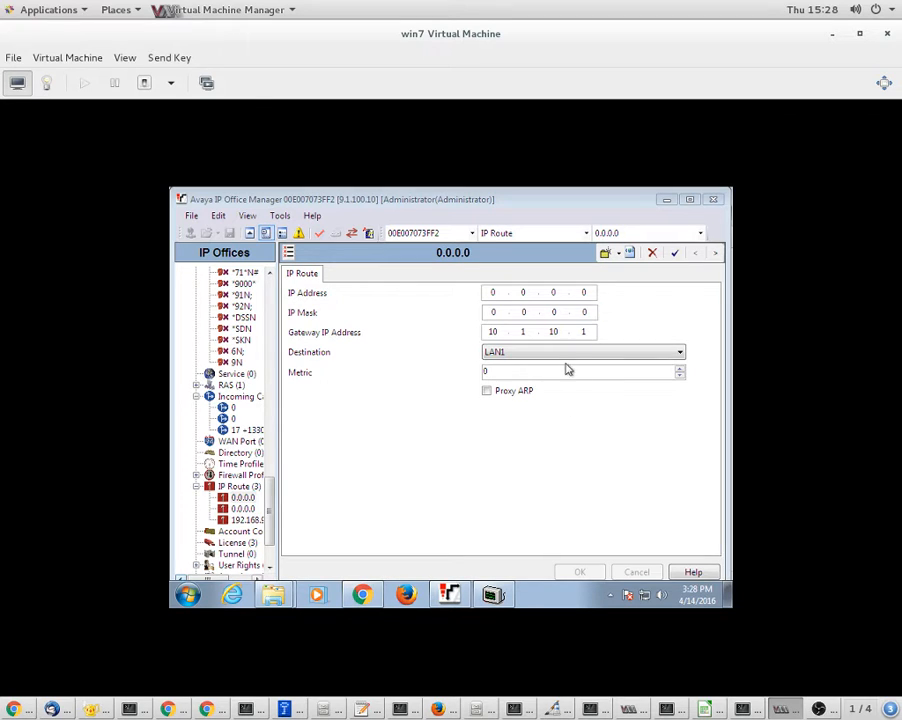
{"action": "left_click", "coordinate": [495, 352]}
Look up which line types can be newly created, and open the configuration of the existing SIP line 17
{"action": "left_click_drag", "start_coordinate": [268, 490], "coordinate": [270, 300]}
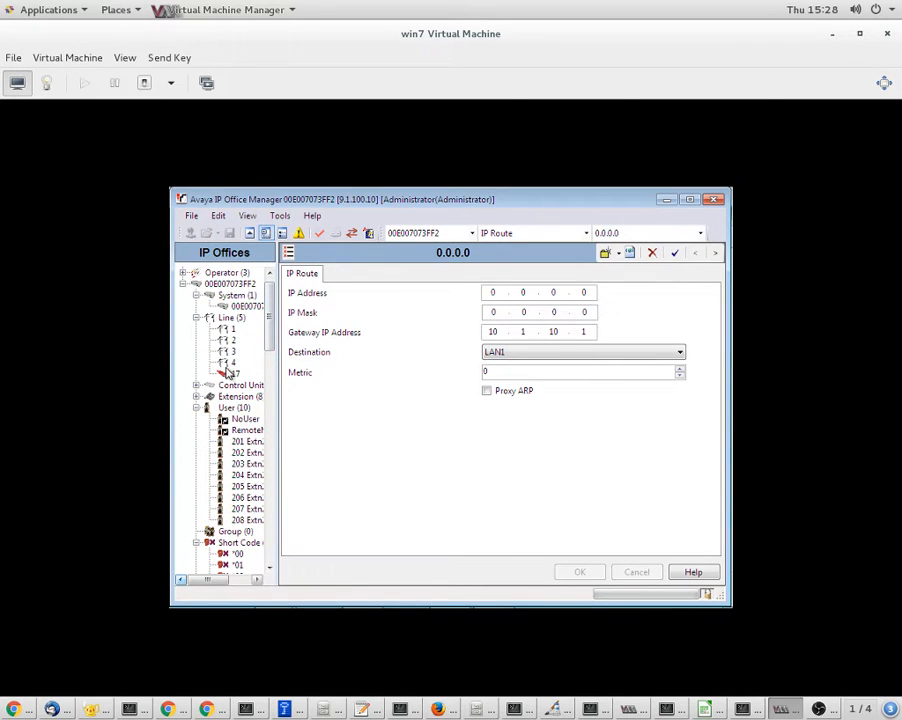
{"action": "left_click", "coordinate": [231, 373]}
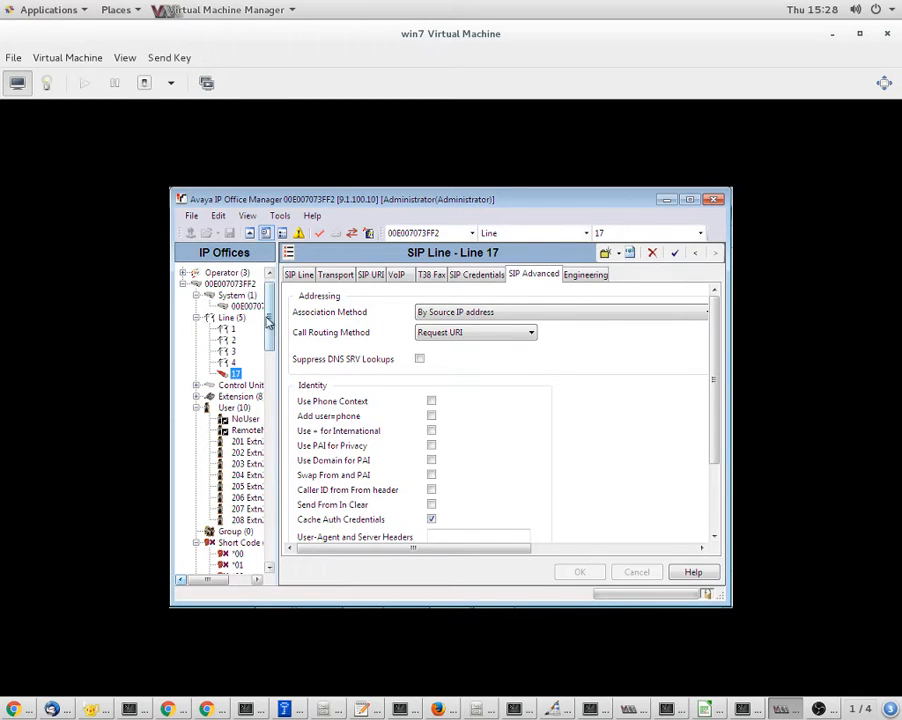
{"action": "right_click", "coordinate": [230, 317]}
{"action": "mouse_move", "coordinate": [261, 310]}
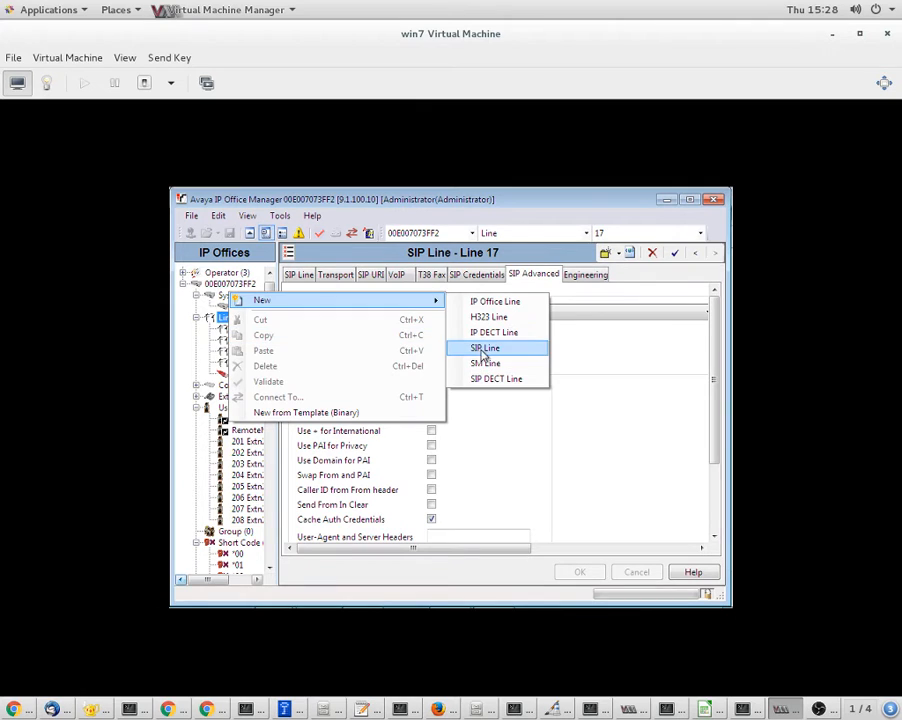
{"action": "left_click", "coordinate": [196, 376]}
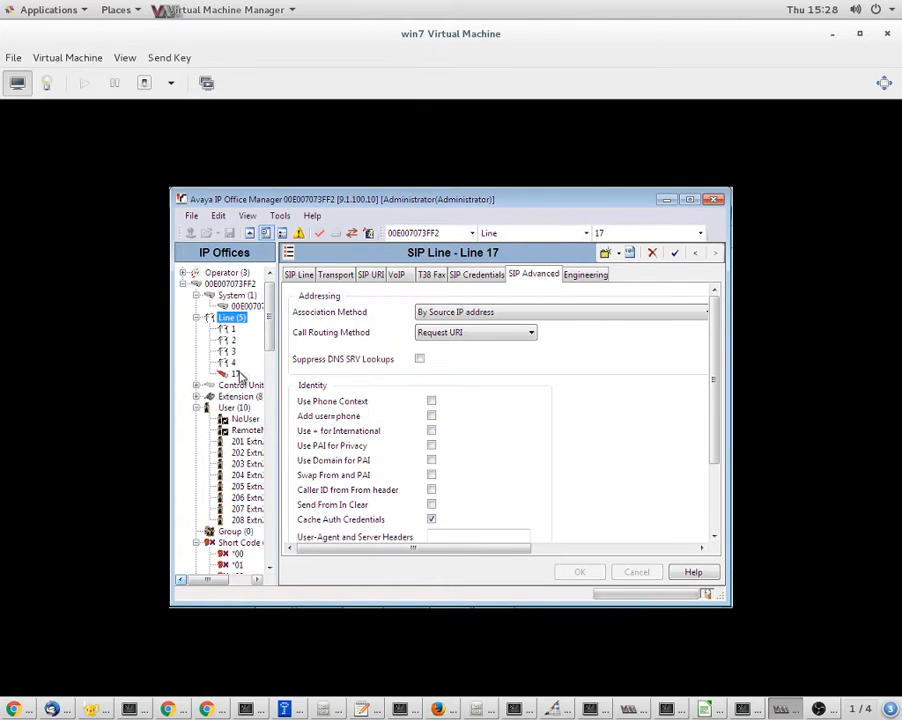
{"action": "left_click", "coordinate": [238, 374]}
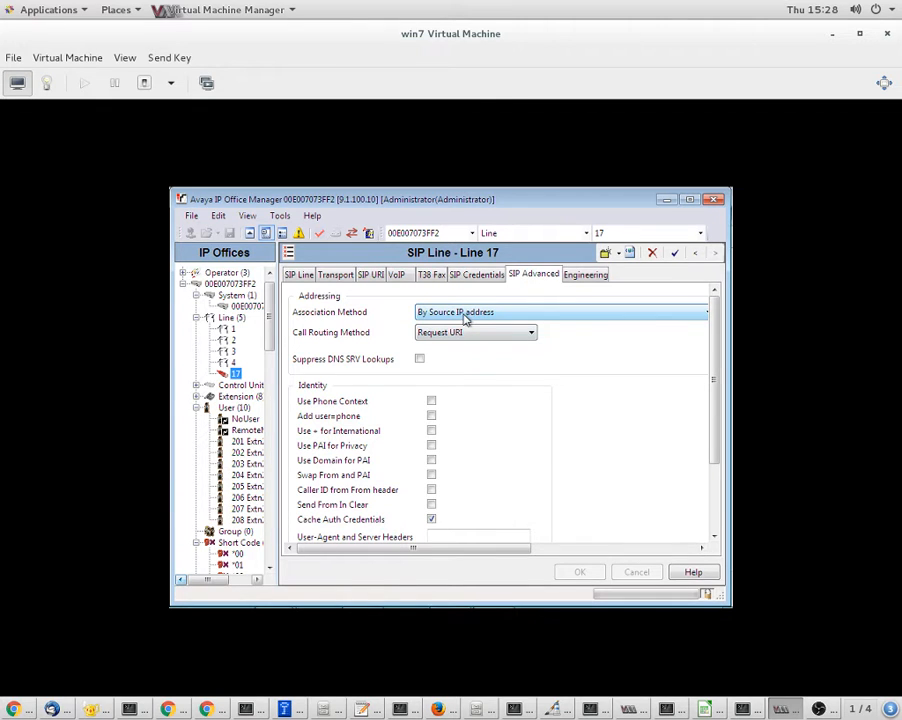
Review line 17's general SIP settings, including the ITSP domain name and the In Service and Check OOS options
{"action": "left_click", "coordinate": [300, 279]}
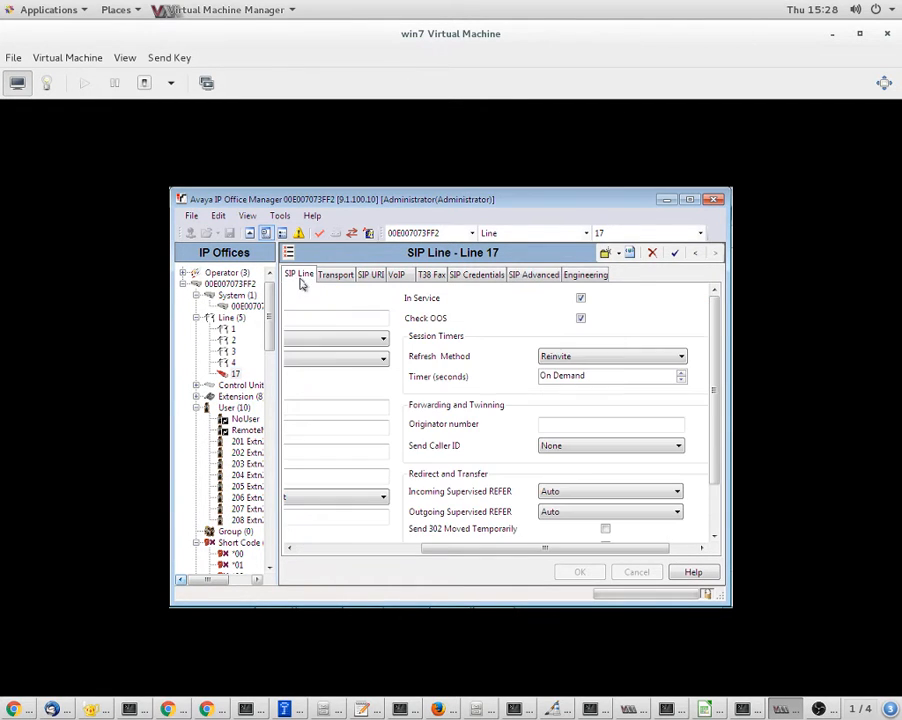
{"action": "left_click_drag", "start_coordinate": [500, 548], "coordinate": [360, 540]}
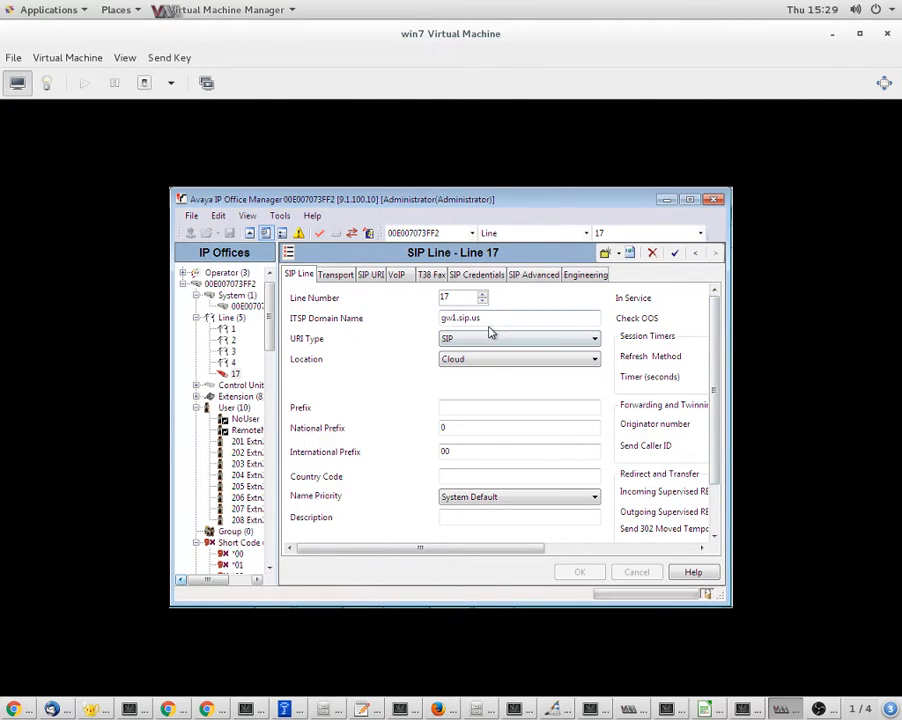
{"action": "left_click_drag", "start_coordinate": [532, 318], "coordinate": [422, 318]}
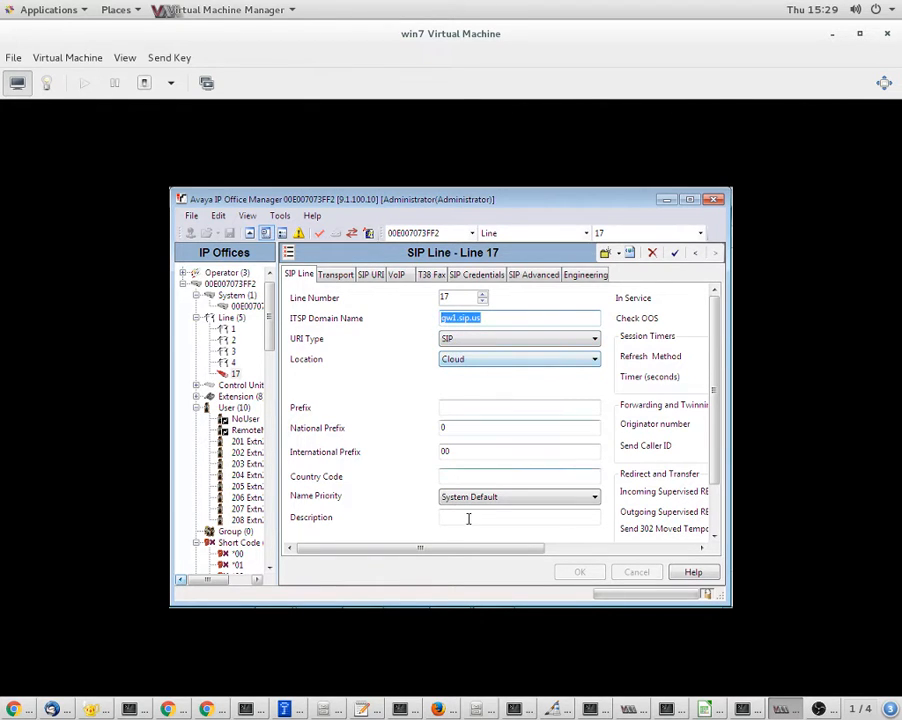
{"action": "left_click_drag", "start_coordinate": [467, 548], "coordinate": [632, 546]}
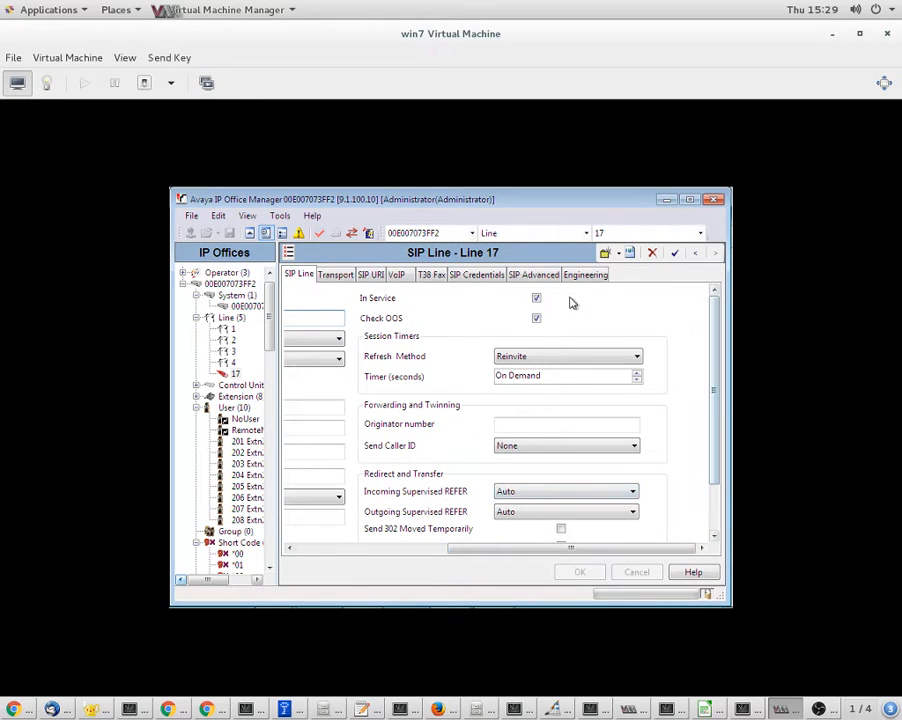
{"action": "left_click", "coordinate": [536, 318]}
{"action": "left_click", "coordinate": [537, 318]}
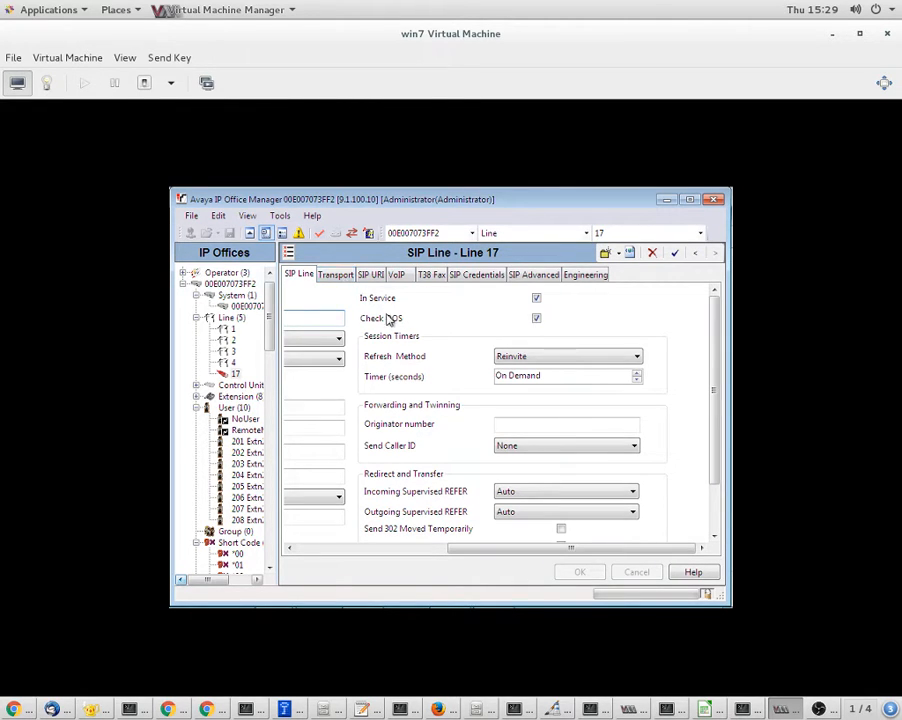
Review line 17's transport settings, including the ITSP proxy address and the listen port
{"action": "left_click", "coordinate": [340, 276]}
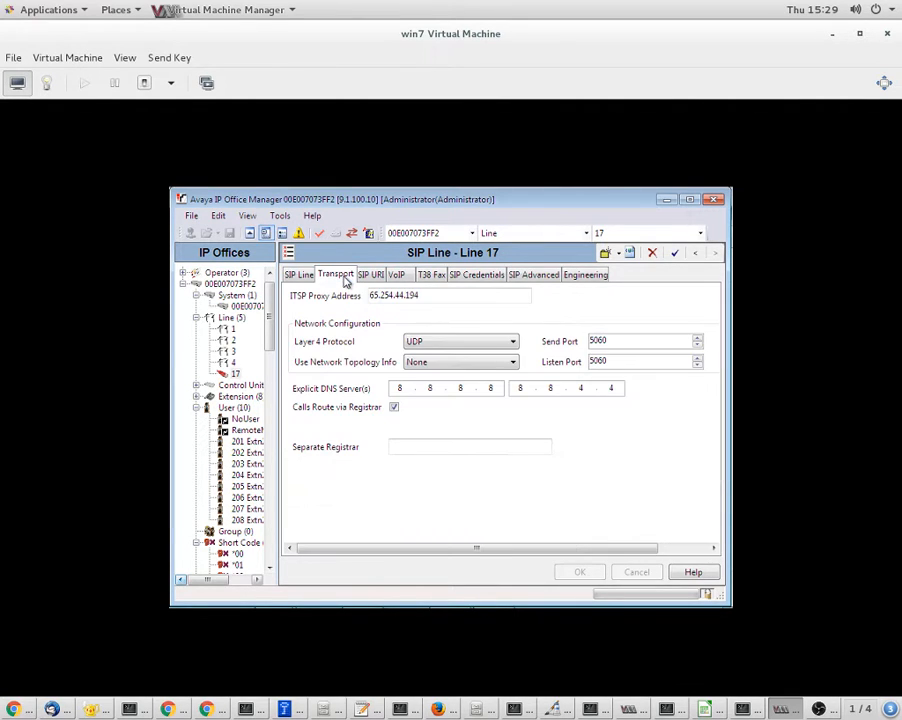
{"action": "left_click_drag", "start_coordinate": [431, 295], "coordinate": [368, 310]}
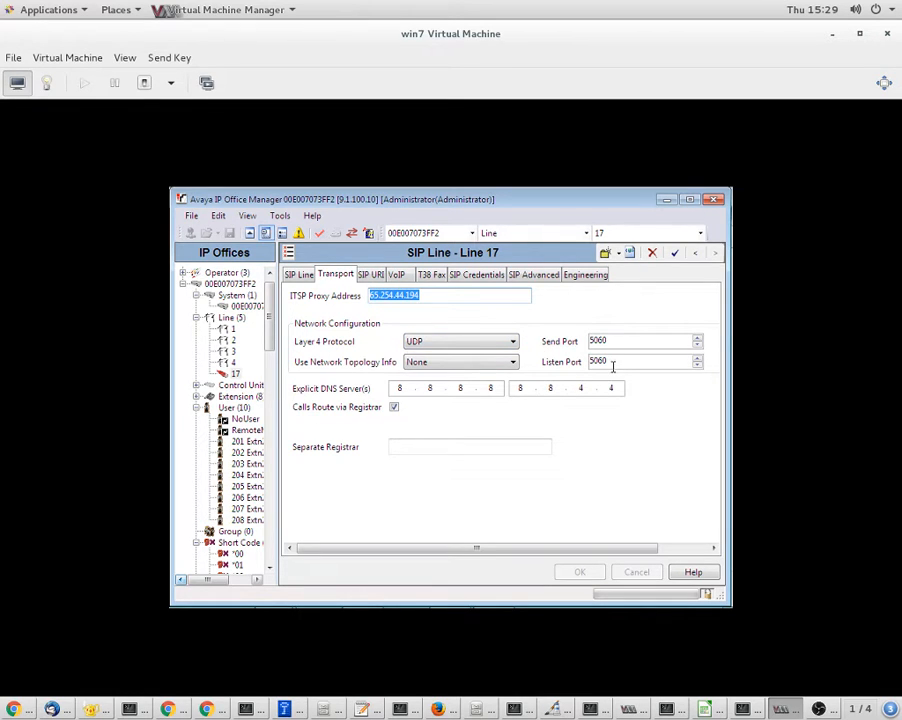
{"action": "double_click", "coordinate": [610, 362]}
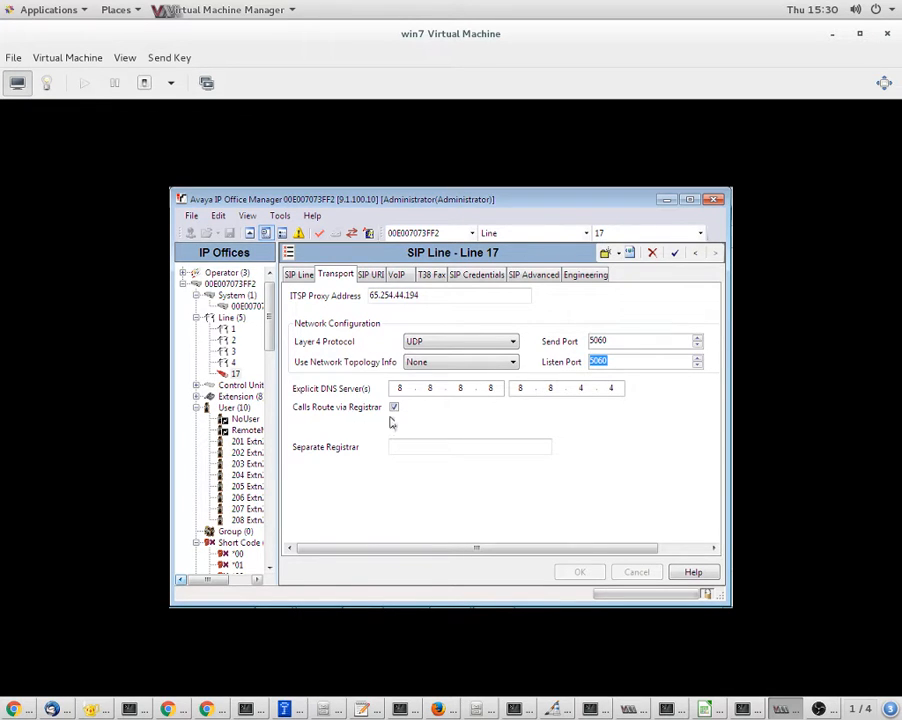
View the SIP URI channel entry configured for line 17
{"action": "left_click", "coordinate": [373, 276]}
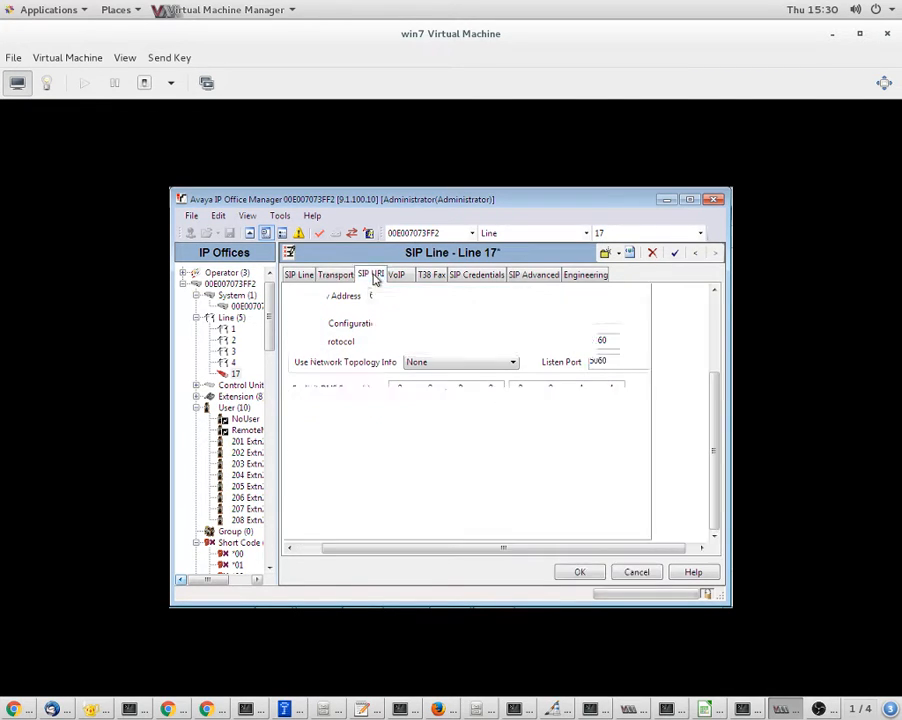
{"action": "left_click_drag", "start_coordinate": [432, 548], "coordinate": [407, 546]}
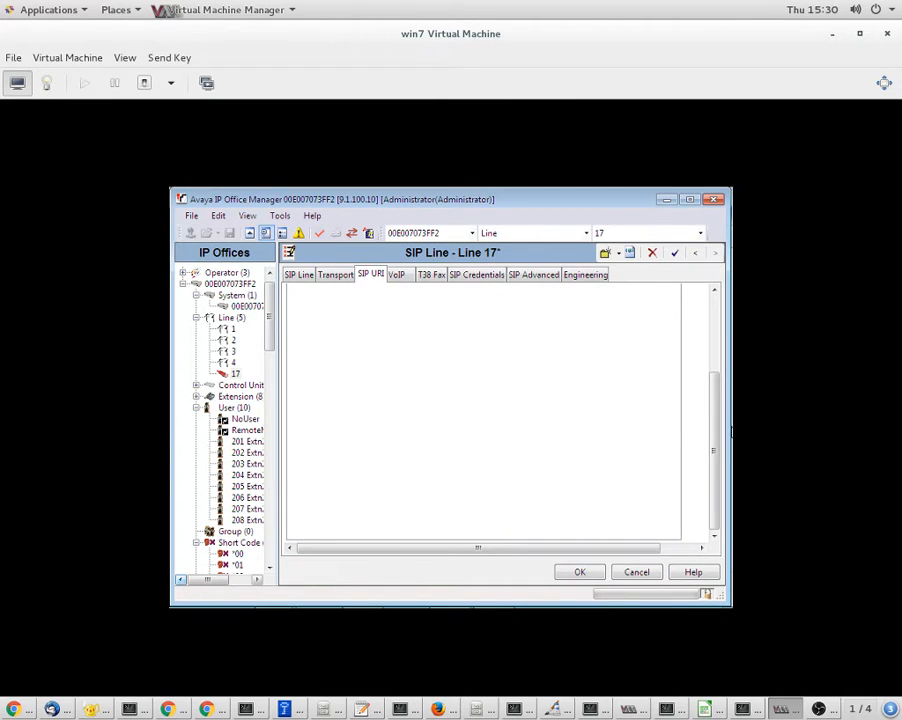
{"action": "left_click_drag", "start_coordinate": [712, 428], "coordinate": [710, 336]}
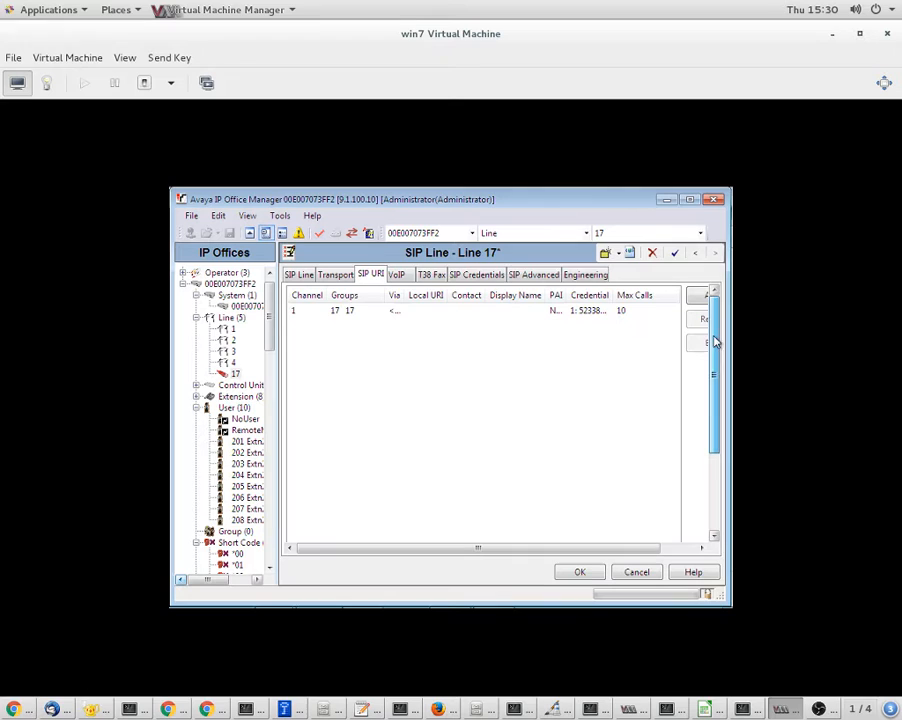
Open line 17's SIP credentials entry for editing, review its account, password, expiry and registration fields, and accept it as is
{"action": "left_click", "coordinate": [463, 279]}
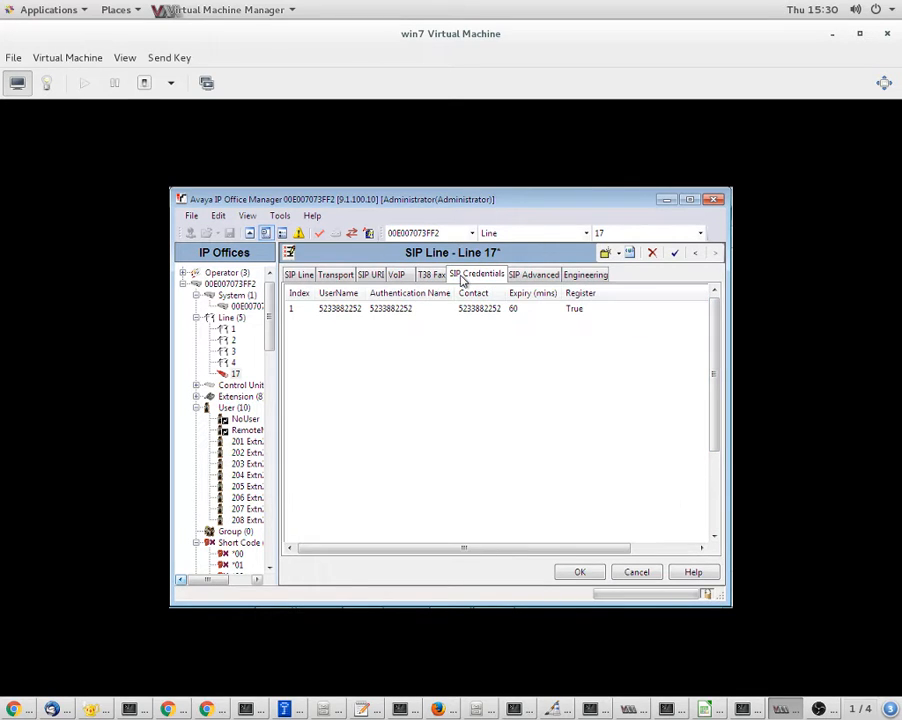
{"action": "left_click", "coordinate": [402, 311]}
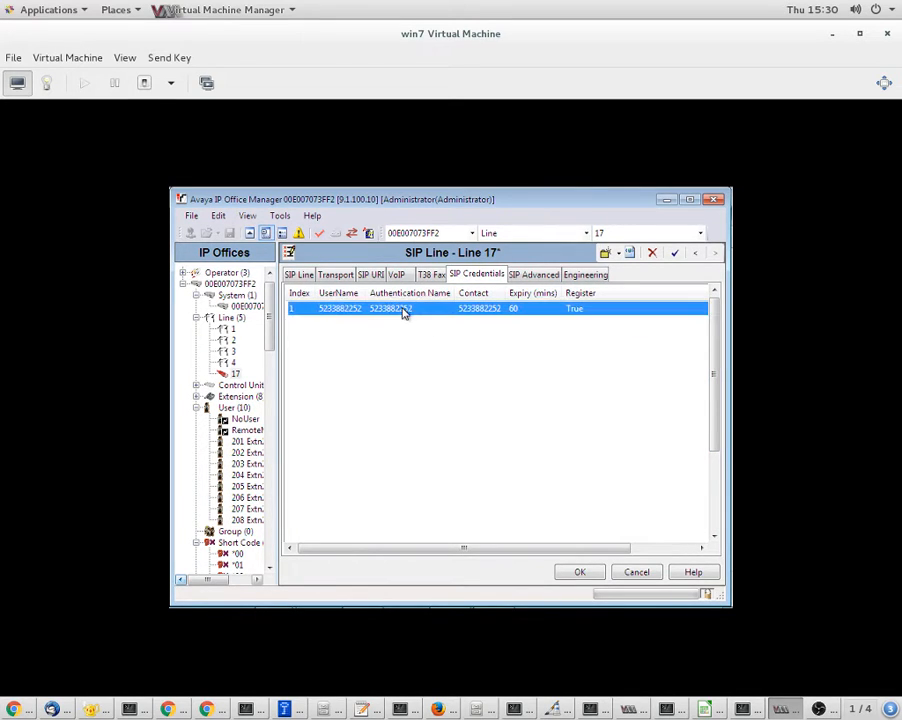
{"action": "left_click_drag", "start_coordinate": [464, 552], "coordinate": [616, 536]}
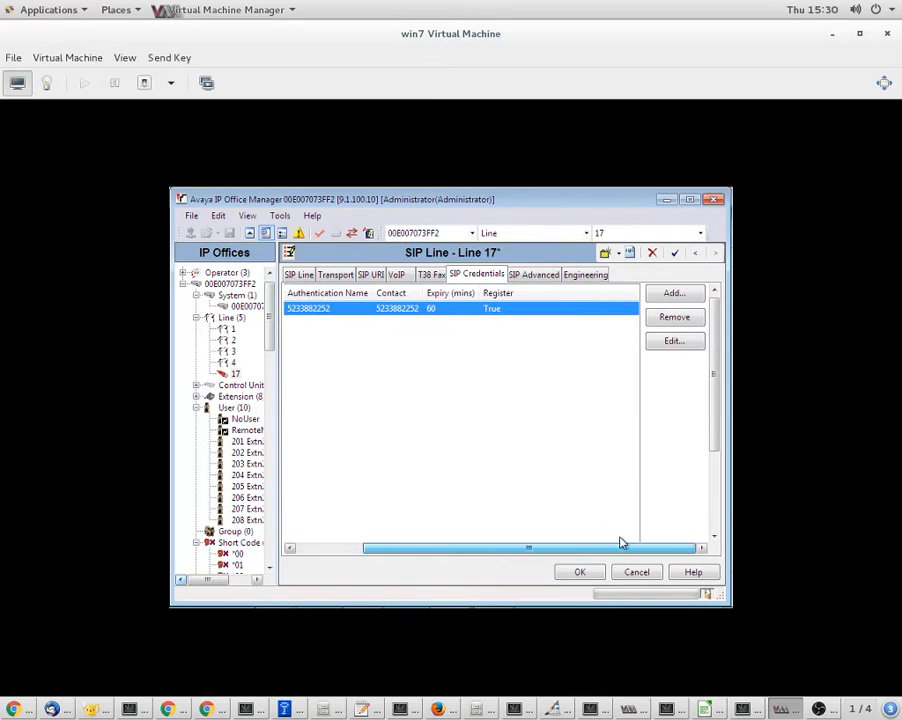
{"action": "left_click", "coordinate": [670, 342]}
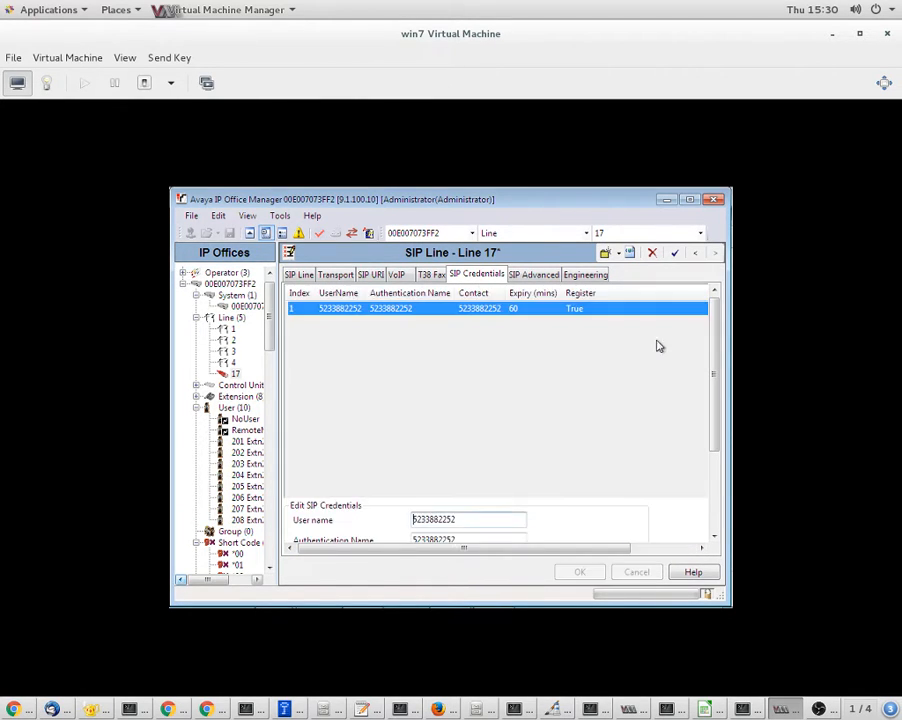
{"action": "left_click_drag", "start_coordinate": [716, 385], "coordinate": [705, 447]}
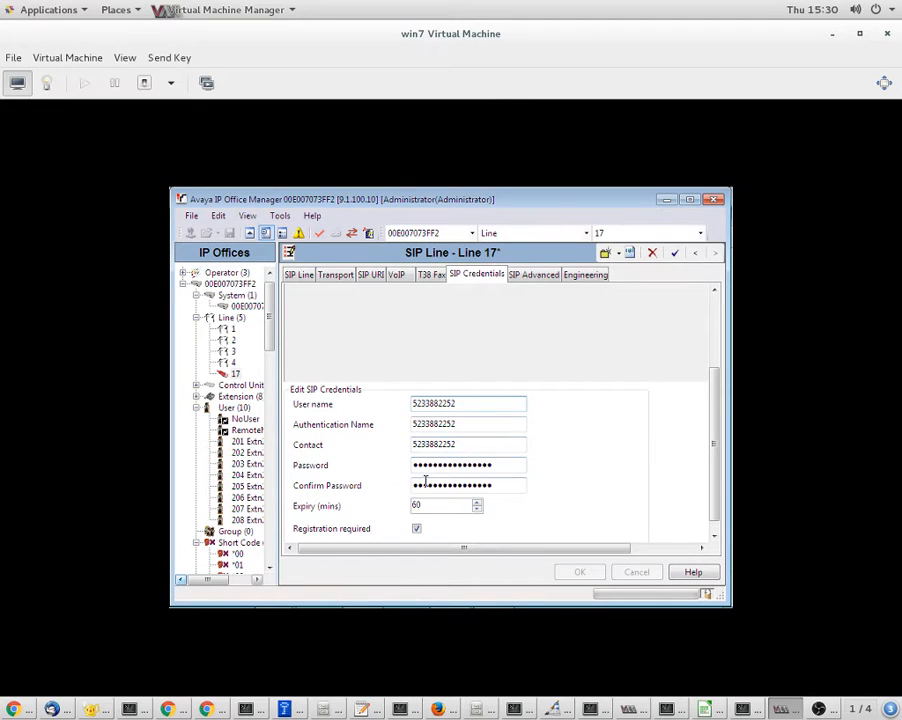
{"action": "left_click_drag", "start_coordinate": [715, 425], "coordinate": [711, 451]}
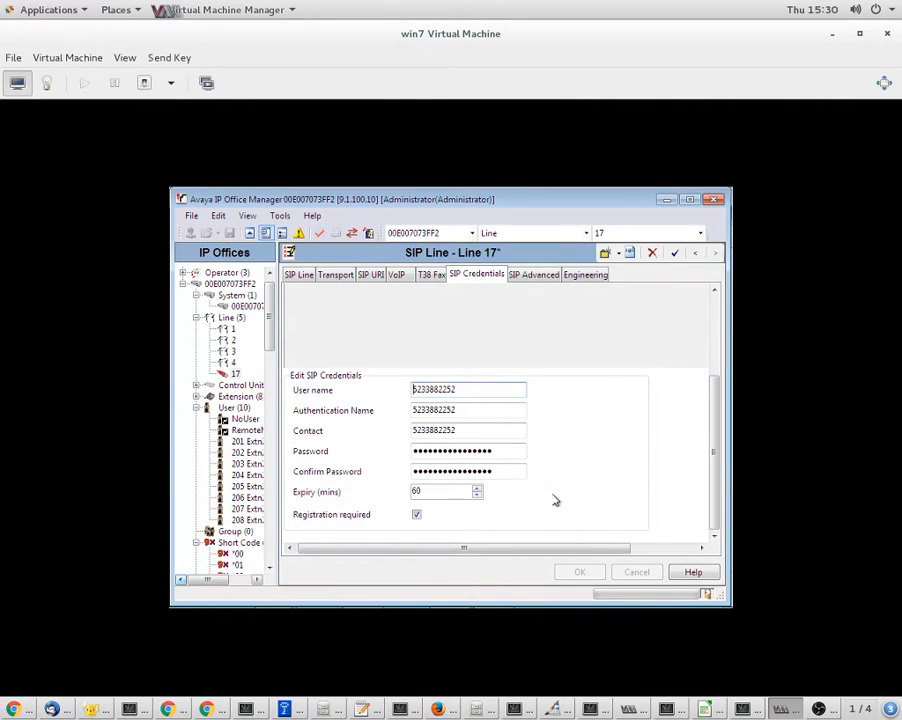
{"action": "left_click_drag", "start_coordinate": [704, 460], "coordinate": [690, 386]}
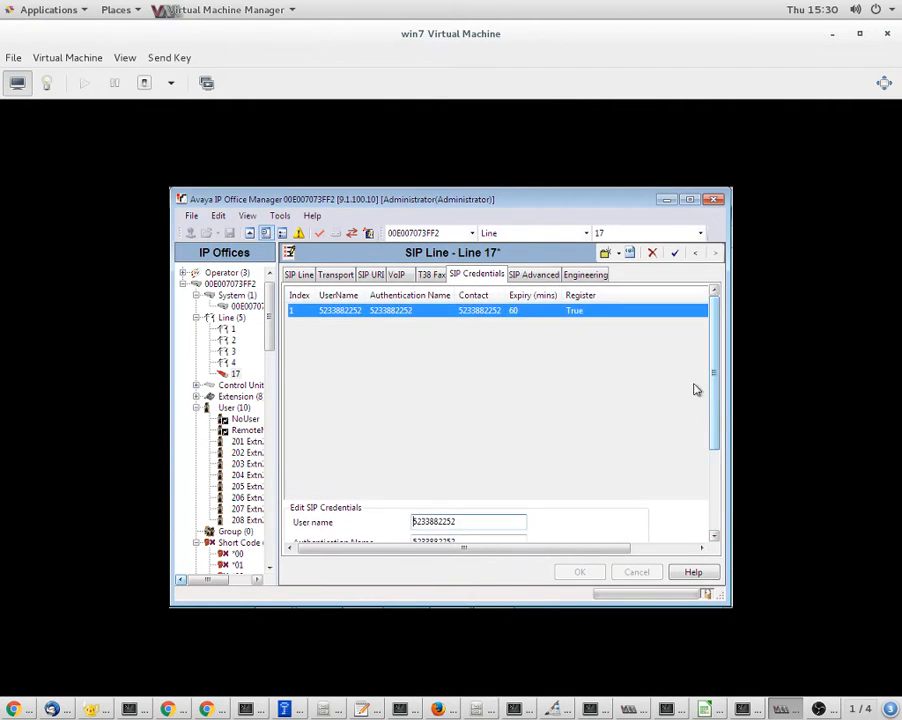
{"action": "left_click_drag", "start_coordinate": [514, 555], "coordinate": [579, 555]}
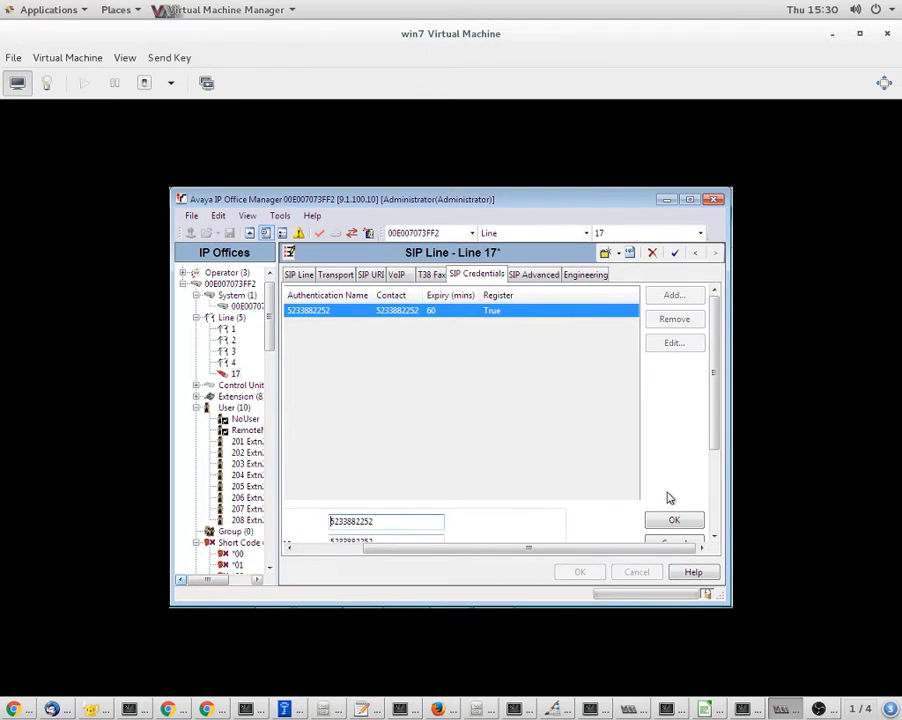
{"action": "left_click", "coordinate": [673, 521]}
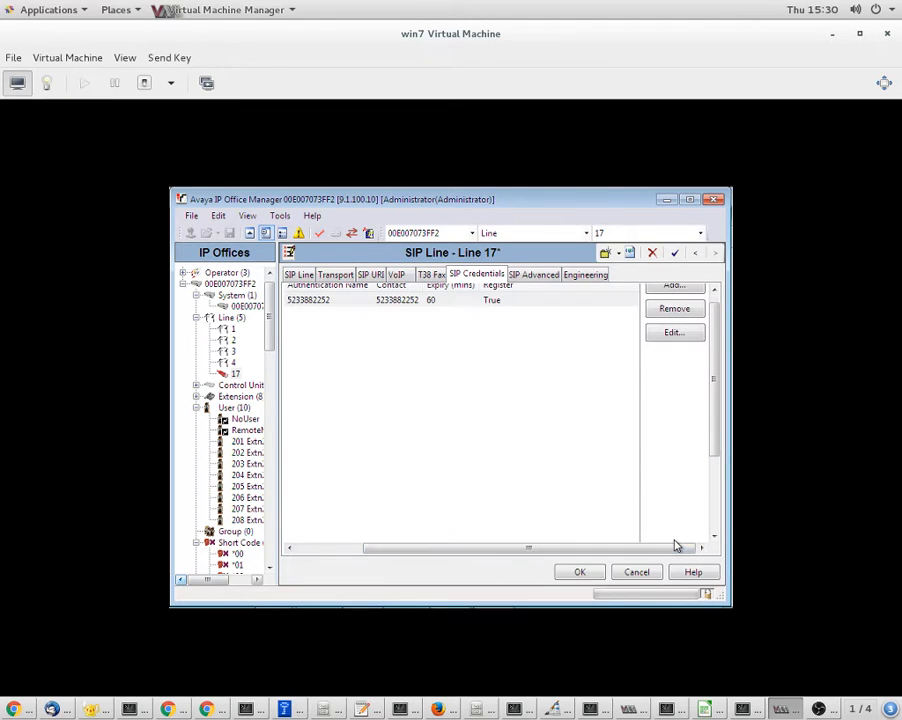
Open line 17's SIP URI channel for editing, review its URI, registration and incoming/outgoing group fields, and cancel the edit
{"action": "left_click", "coordinate": [366, 274]}
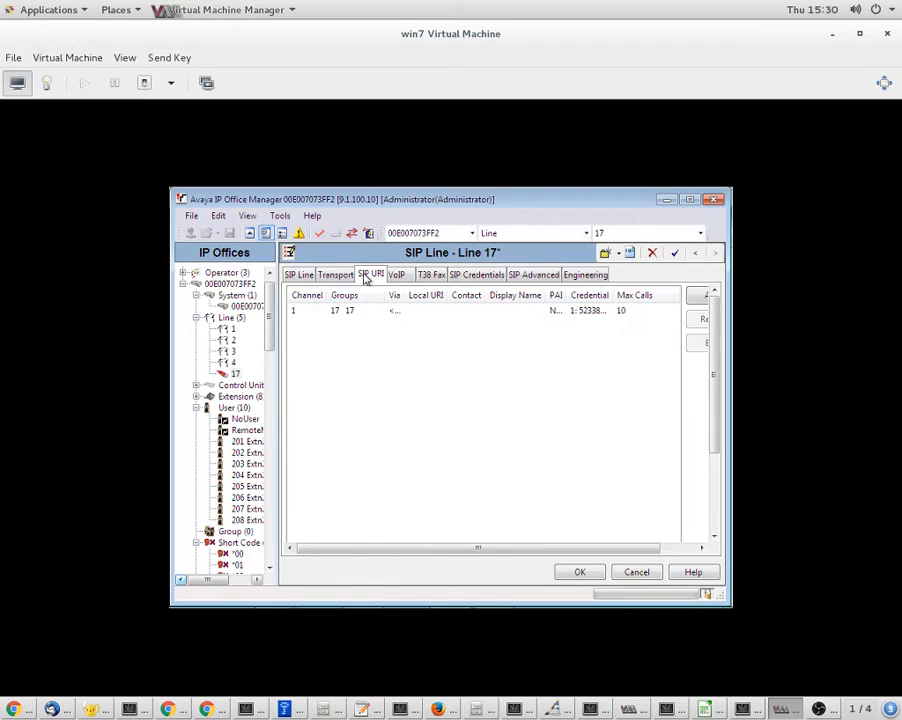
{"action": "left_click", "coordinate": [350, 311]}
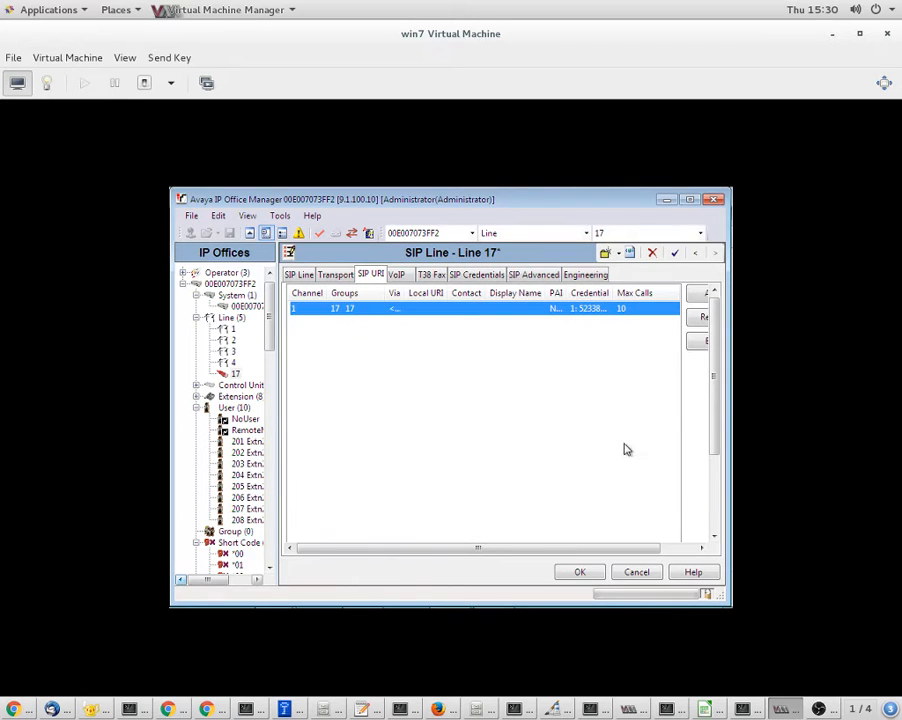
{"action": "left_click", "coordinate": [693, 345]}
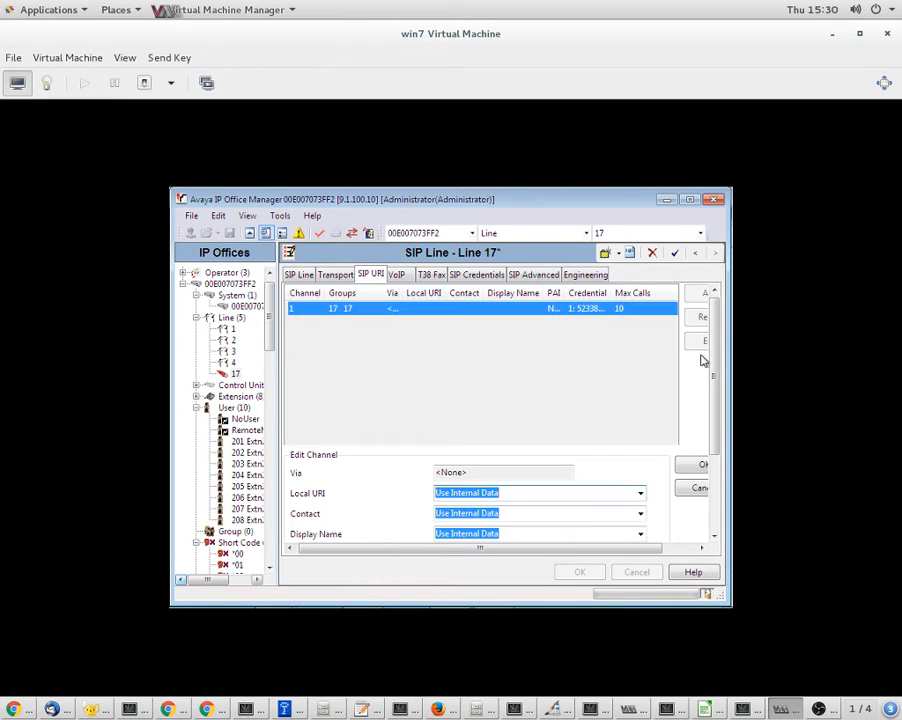
{"action": "scroll", "coordinate": [716, 363], "scroll_direction": "down", "scroll_amount": 3}
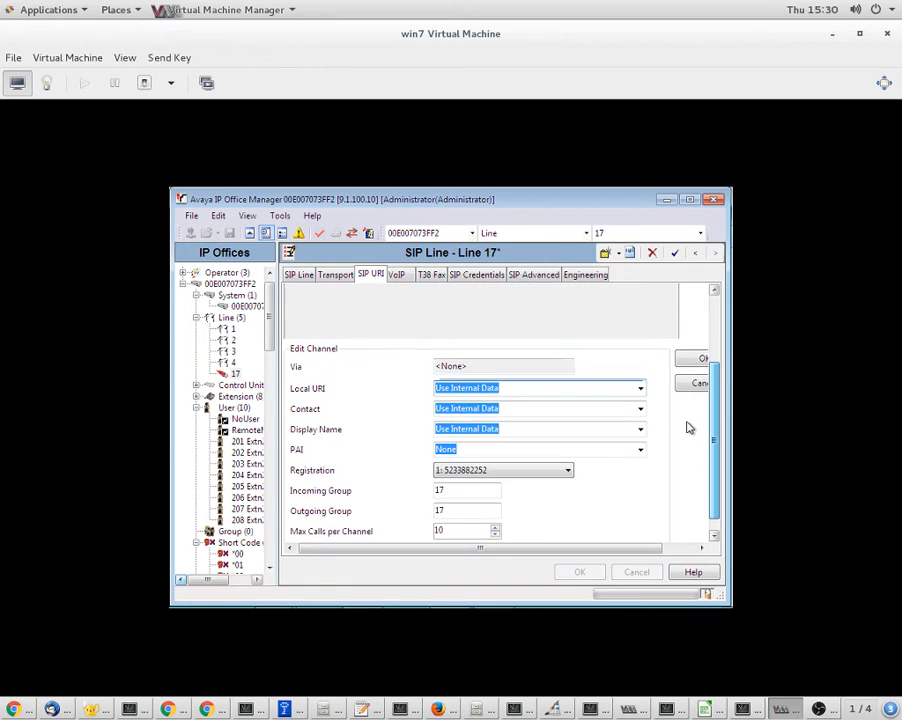
{"action": "left_click", "coordinate": [470, 455]}
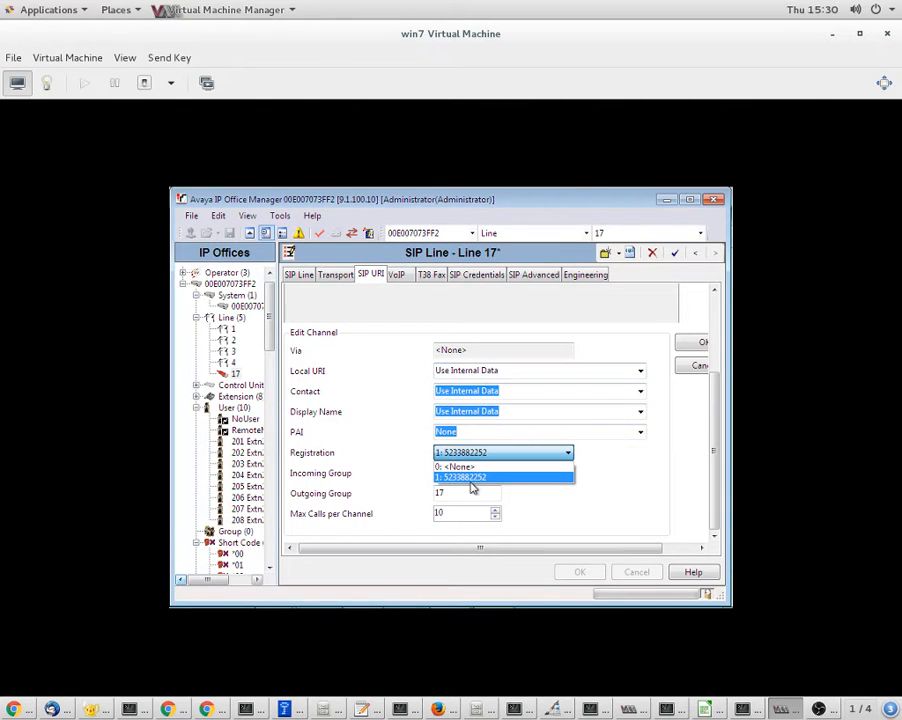
{"action": "left_click", "coordinate": [472, 479]}
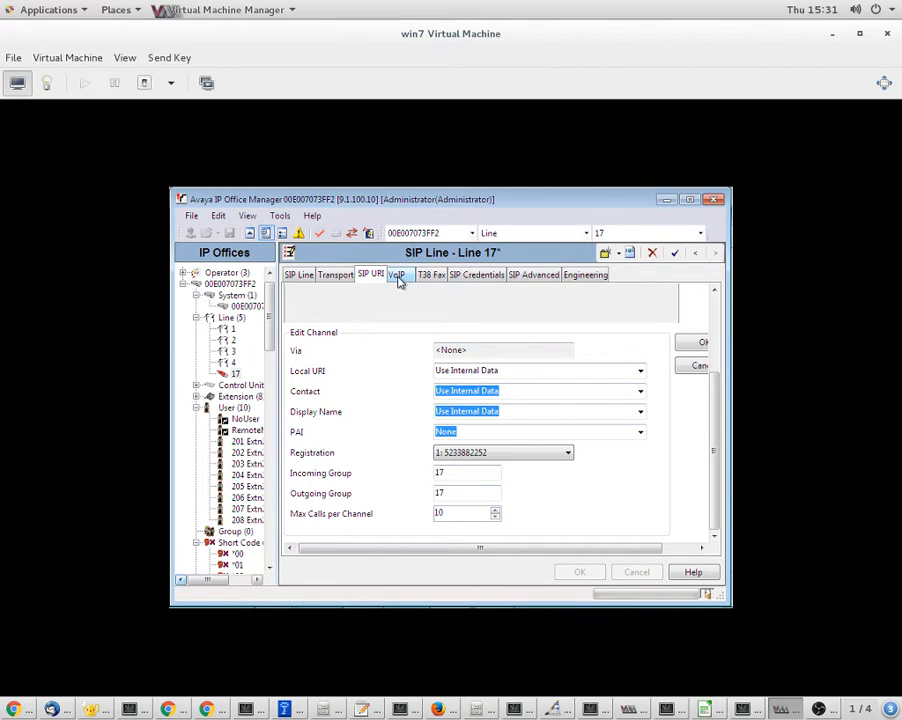
{"action": "left_click", "coordinate": [686, 370]}
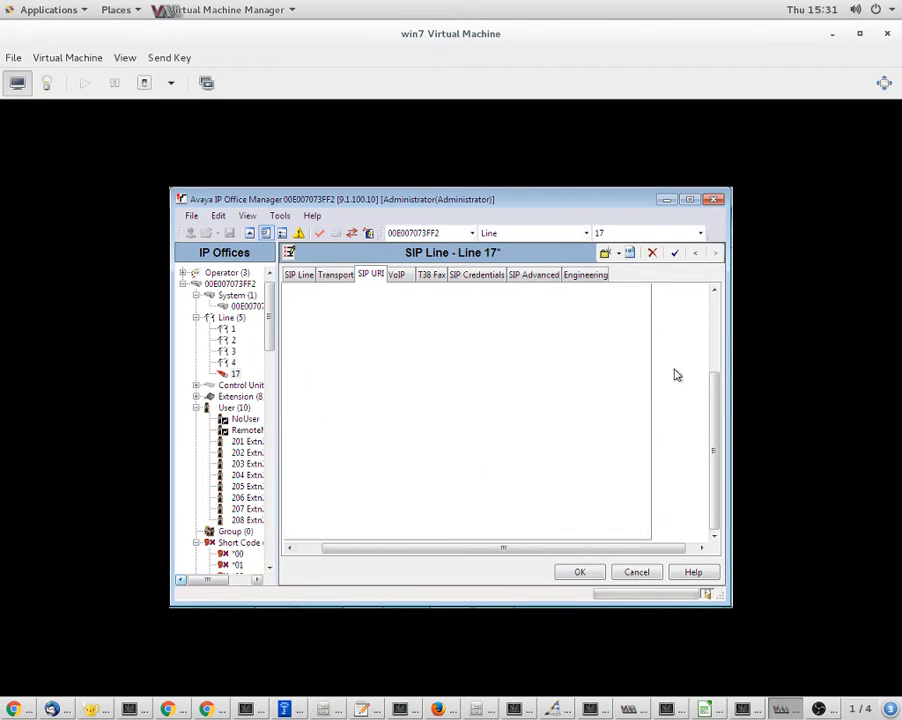
Review line 17's VoIP codec, T38 fax, SIP credentials and advanced SIP settings
{"action": "left_click", "coordinate": [398, 276]}
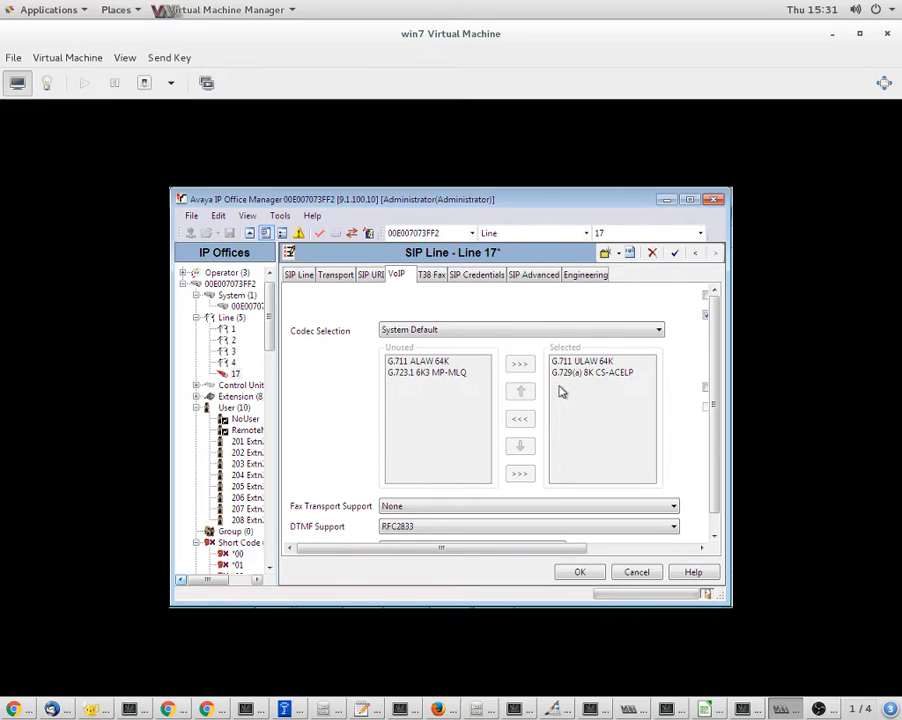
{"action": "left_click", "coordinate": [428, 276]}
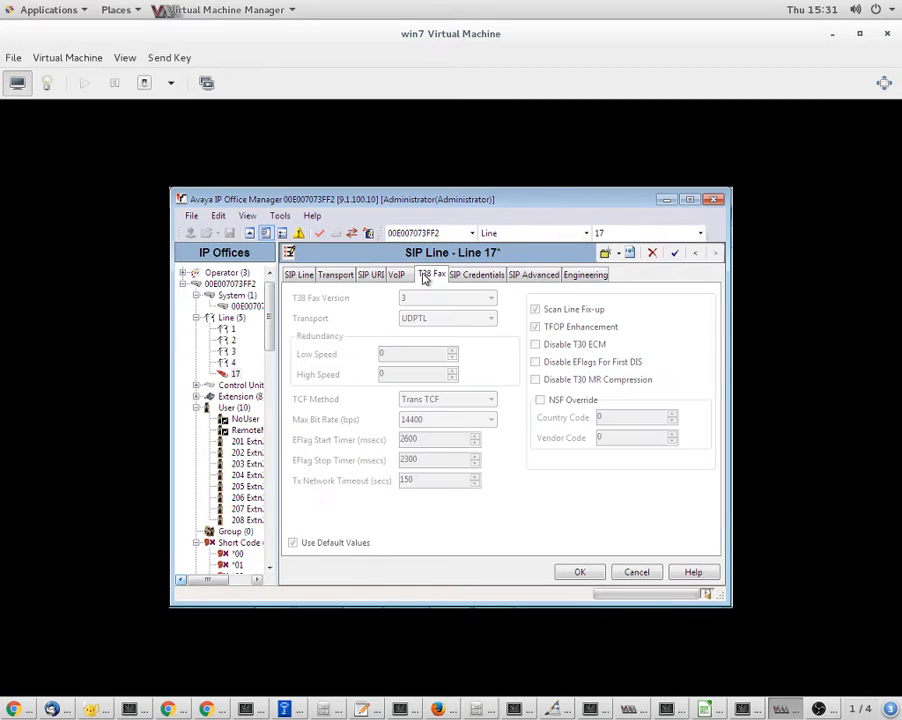
{"action": "left_click", "coordinate": [476, 280]}
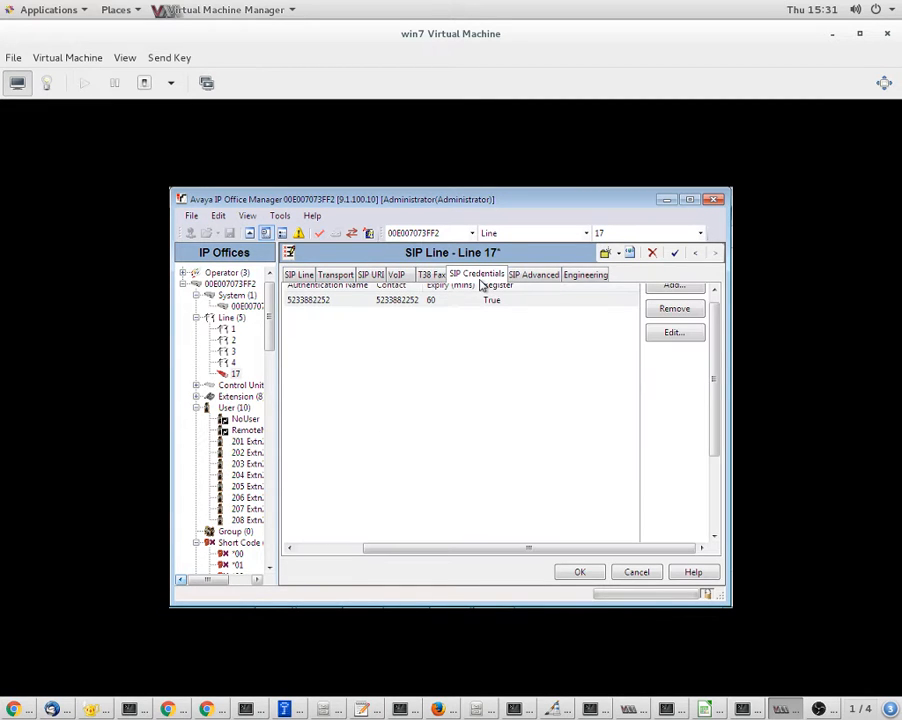
{"action": "left_click", "coordinate": [533, 274]}
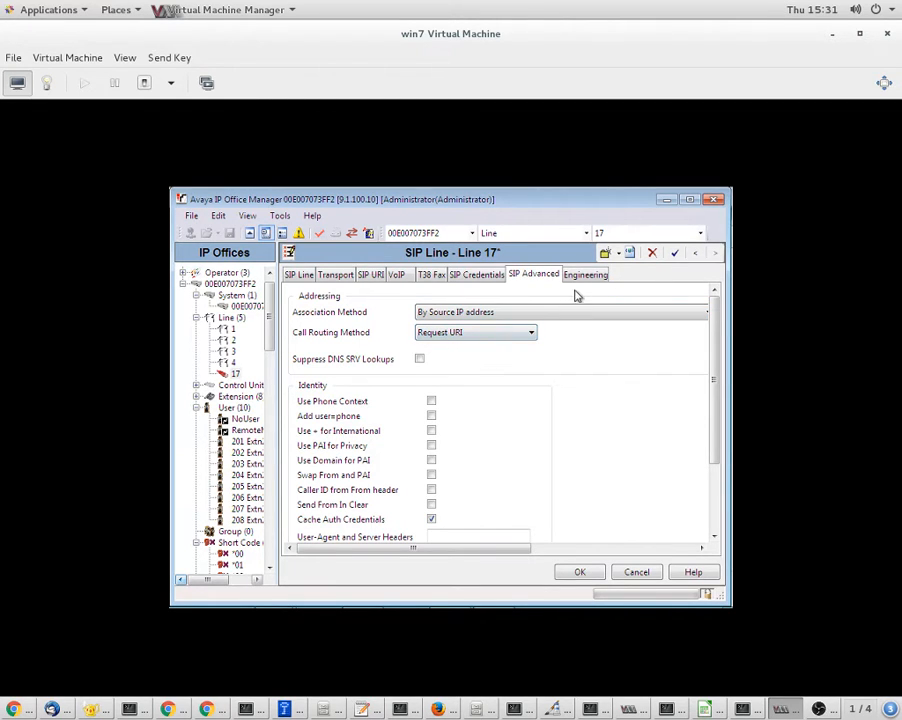
Open the user record for extension 201, discarding the unsaved changes to line 17
{"action": "left_click_drag", "start_coordinate": [270, 312], "coordinate": [276, 330]}
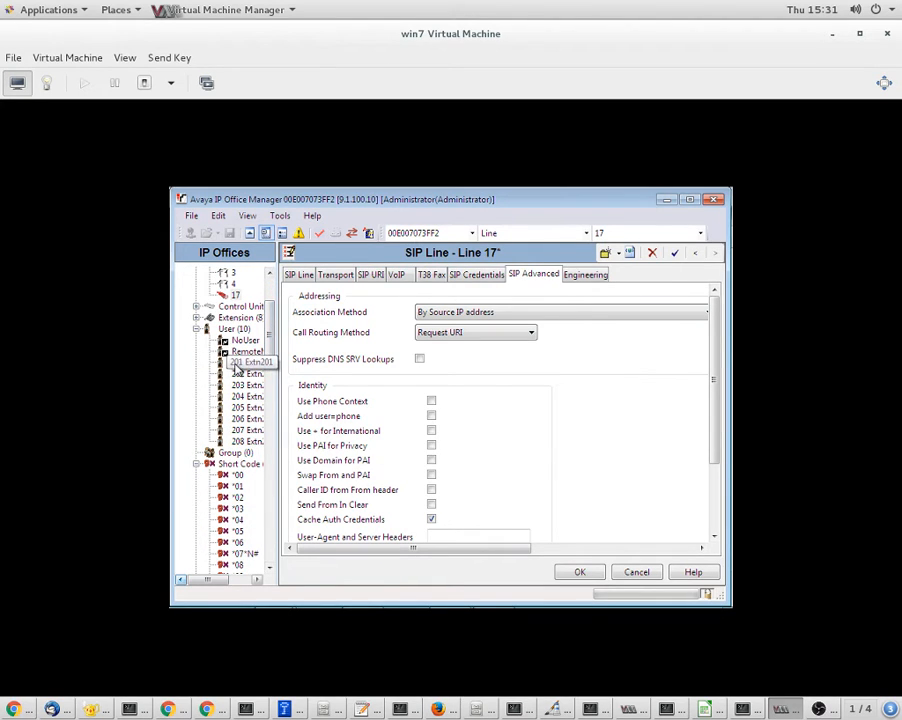
{"action": "left_click", "coordinate": [237, 370]}
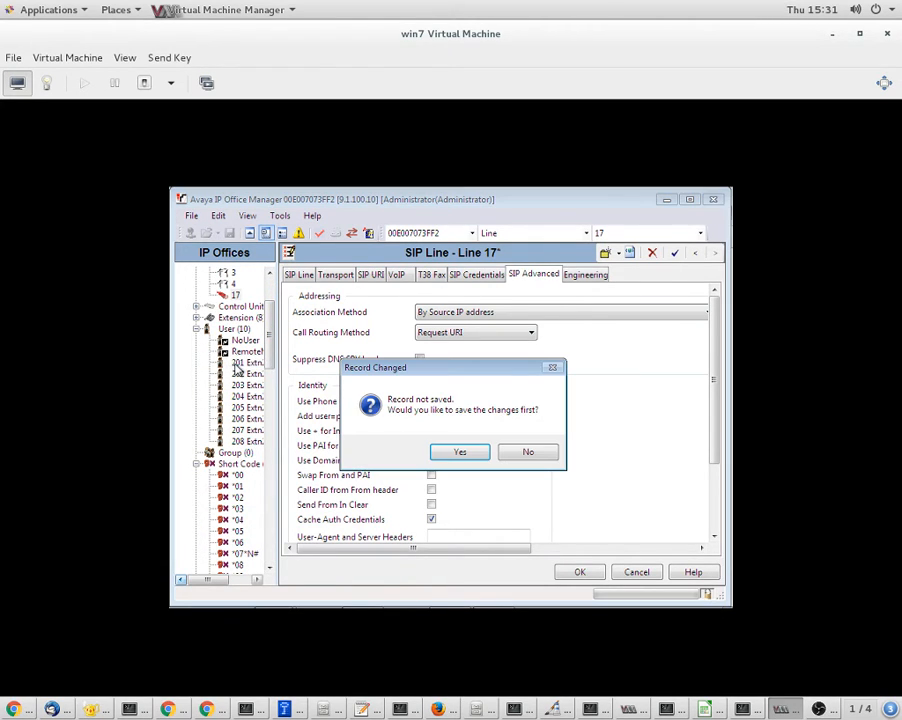
{"action": "left_click", "coordinate": [509, 453]}
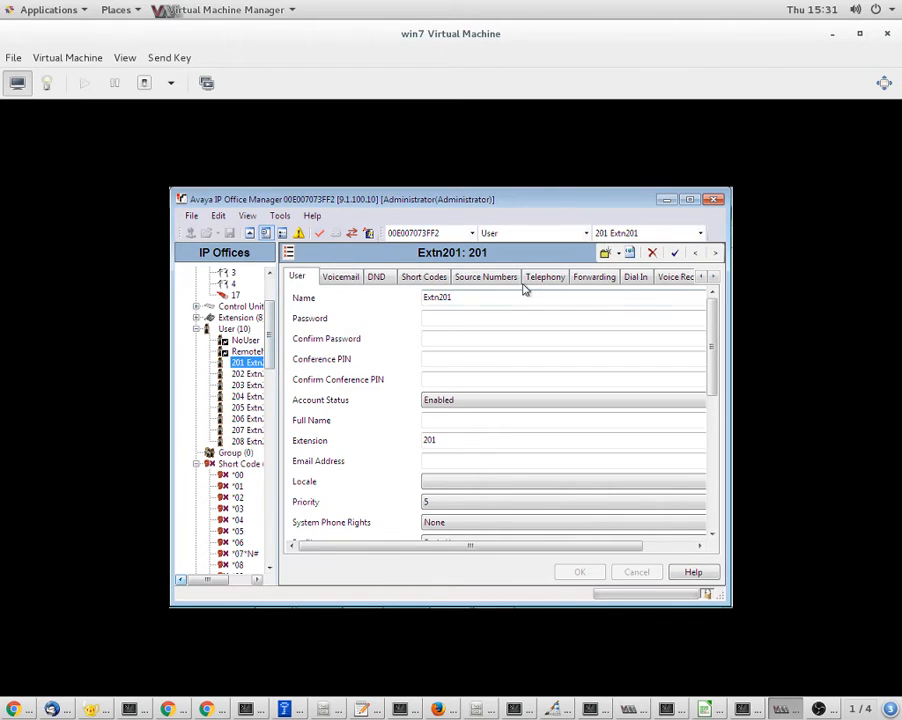
Review the SIP settings of user Extn201, checking the SIP name and contact numbers
{"action": "left_click", "coordinate": [714, 278]}
{"action": "left_click", "coordinate": [714, 278]}
{"action": "left_click", "coordinate": [714, 278]}
{"action": "left_click", "coordinate": [714, 278]}
{"action": "left_click", "coordinate": [714, 278]}
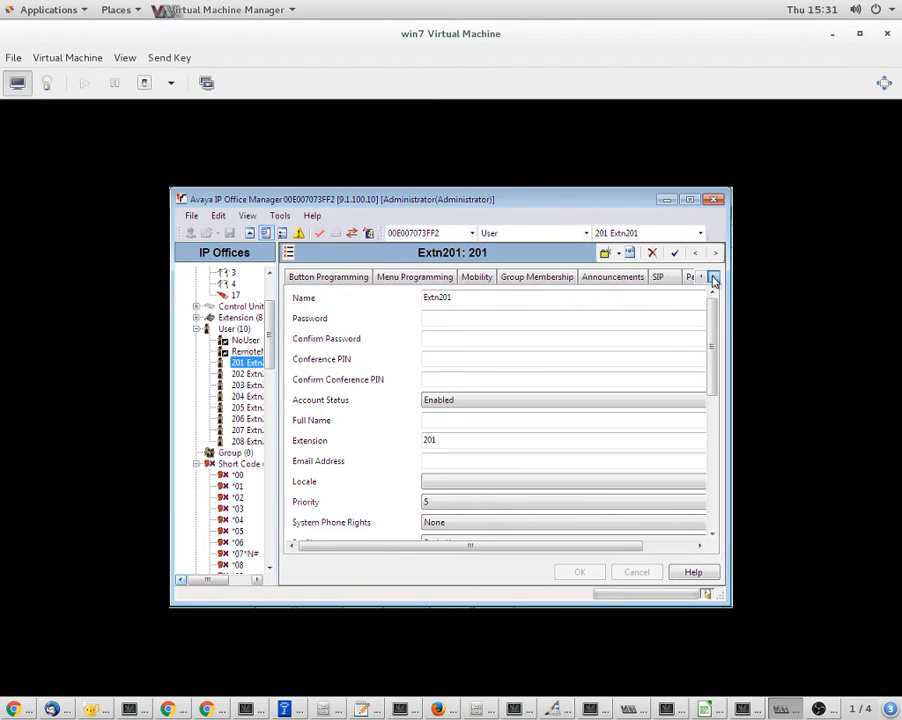
{"action": "left_click", "coordinate": [714, 278]}
{"action": "left_click", "coordinate": [571, 278]}
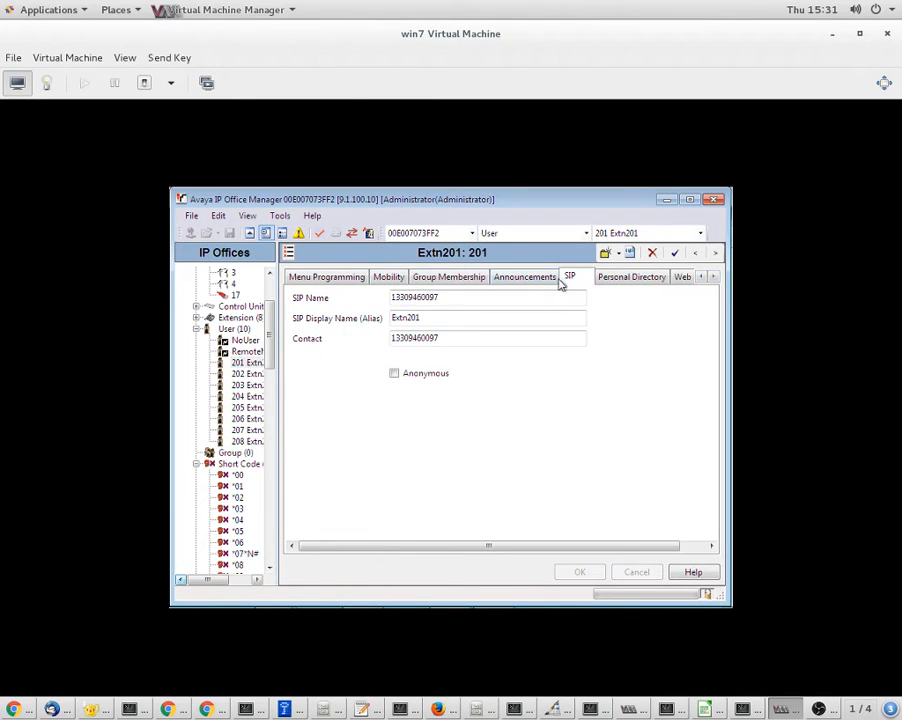
{"action": "left_click_drag", "start_coordinate": [447, 298], "coordinate": [390, 297]}
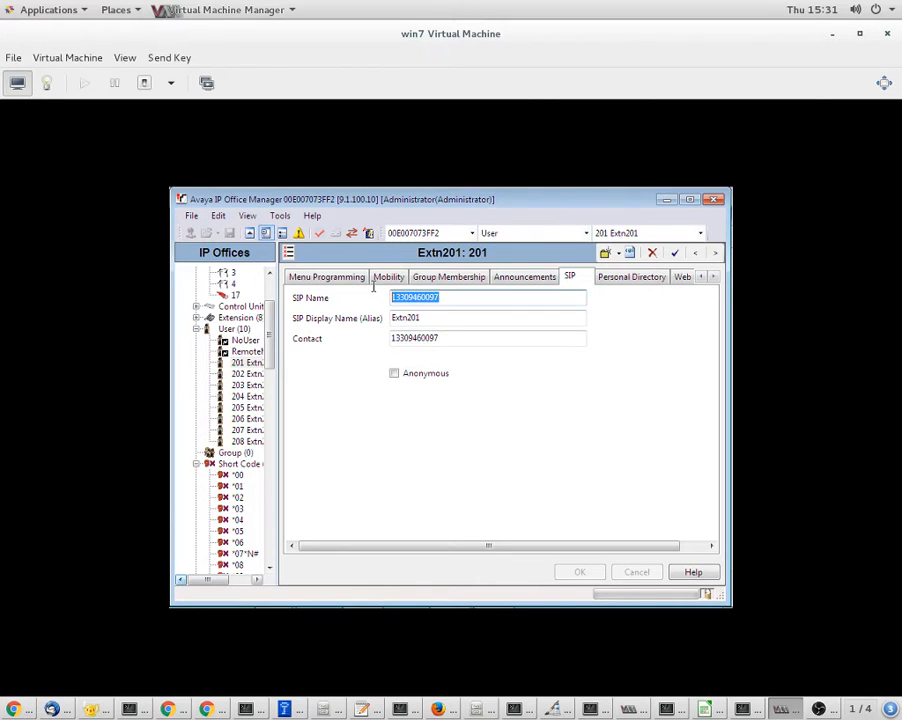
{"action": "left_click_drag", "start_coordinate": [443, 337], "coordinate": [372, 334]}
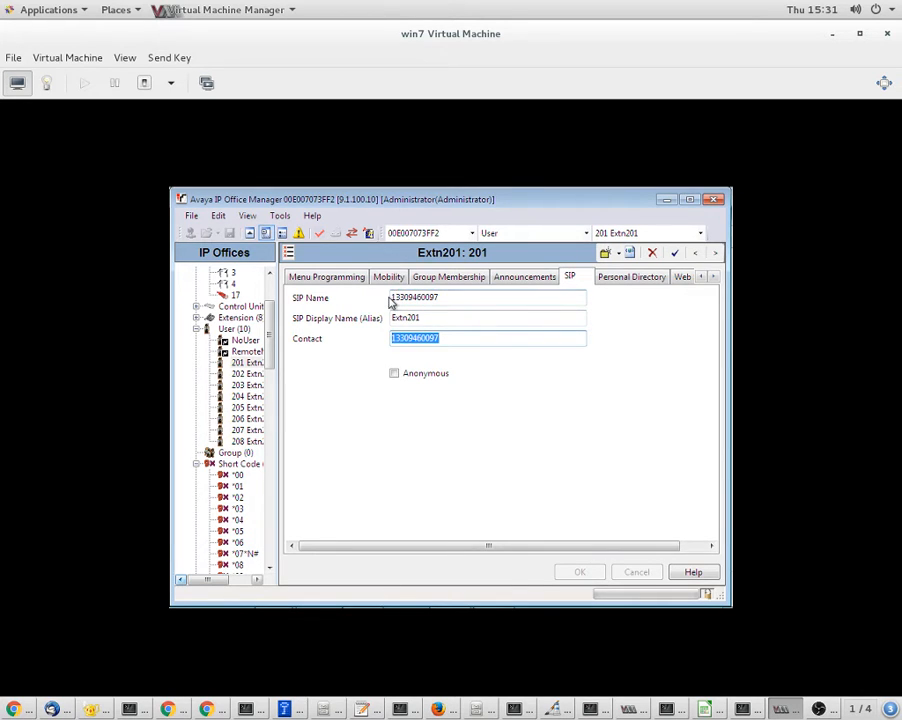
{"action": "left_click_drag", "start_coordinate": [396, 298], "coordinate": [452, 297]}
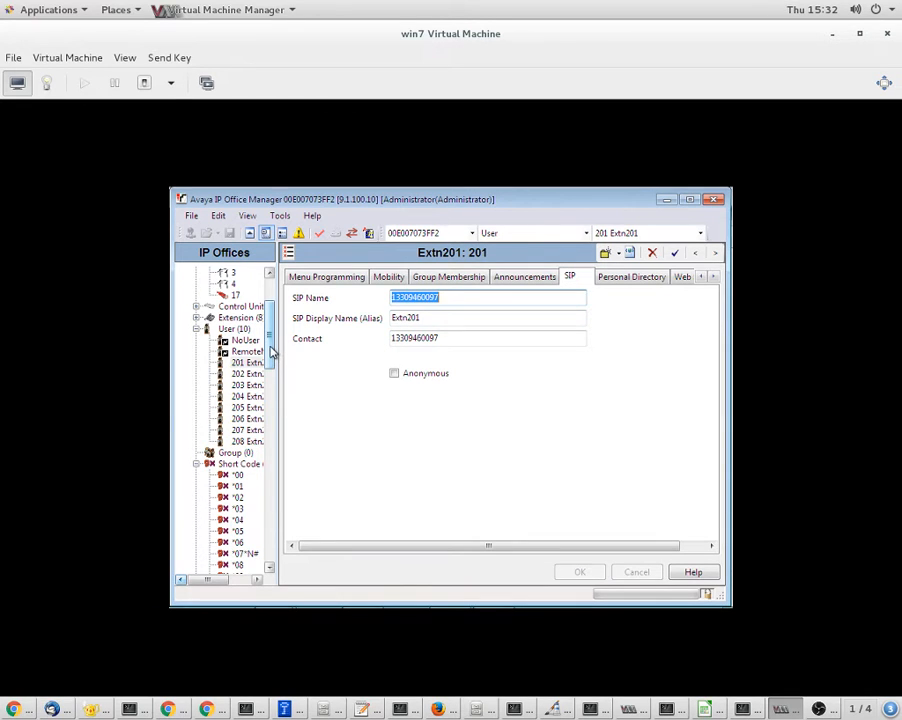
Open short code 6N; and review its feature, telephone number and line group ID
{"action": "left_click_drag", "start_coordinate": [271, 352], "coordinate": [237, 502]}
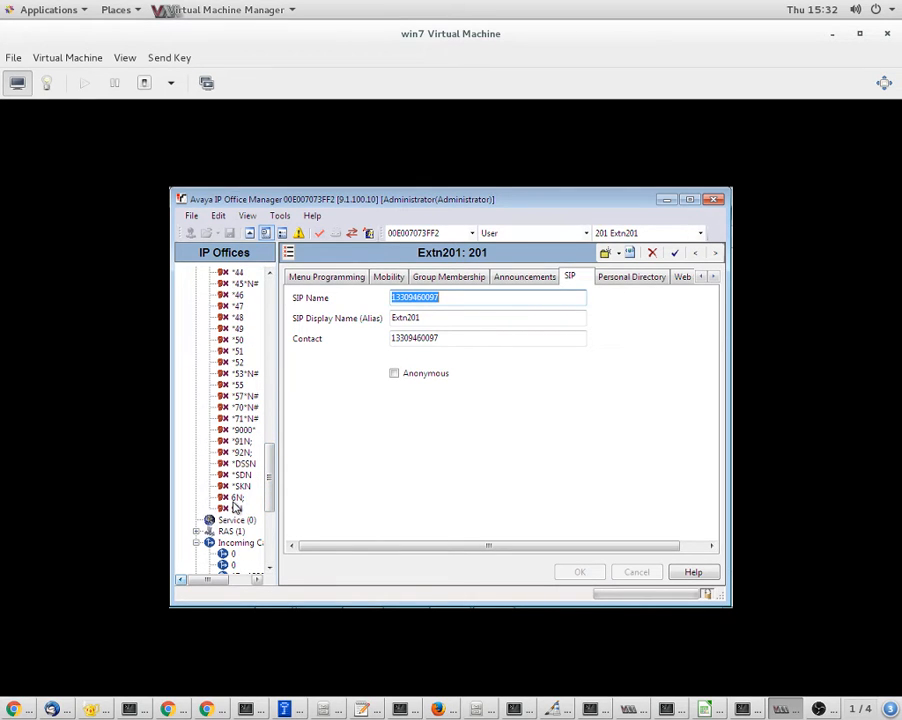
{"action": "left_click", "coordinate": [237, 486]}
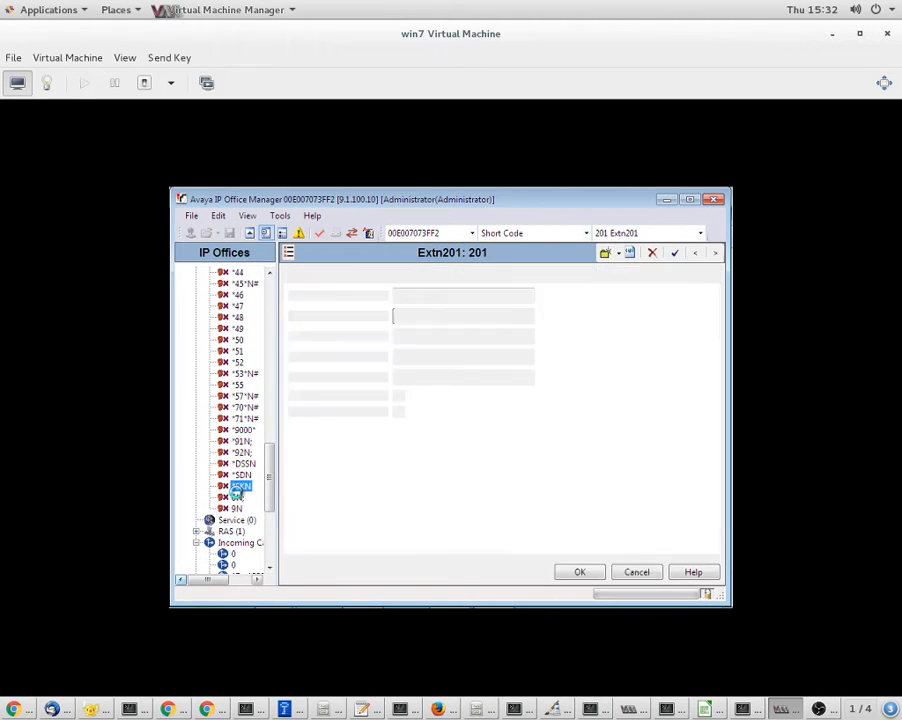
{"action": "left_click", "coordinate": [237, 497]}
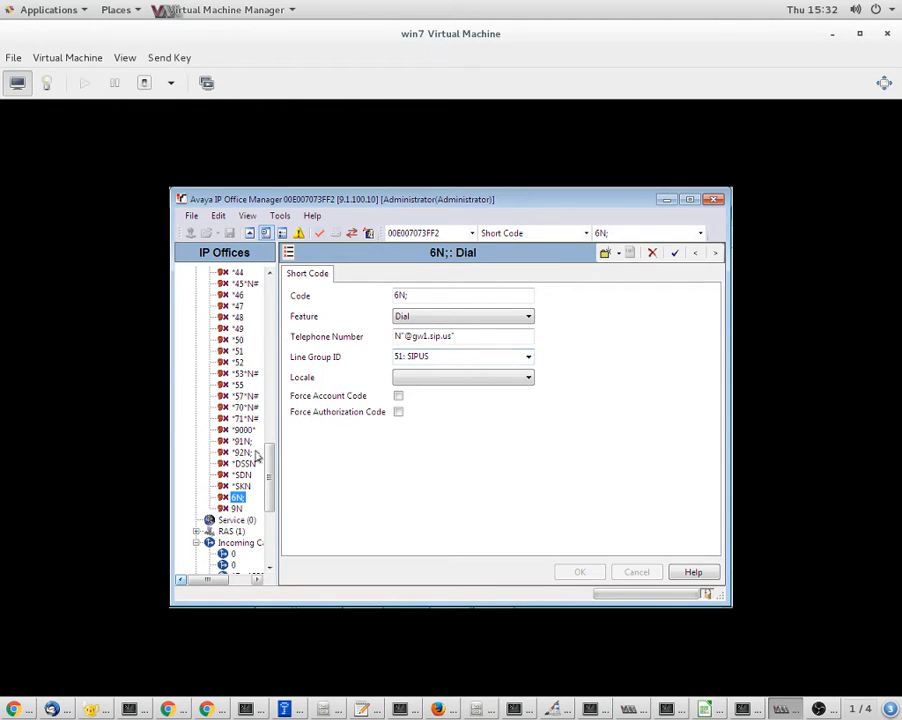
{"action": "left_click_drag", "start_coordinate": [269, 458], "coordinate": [253, 512]}
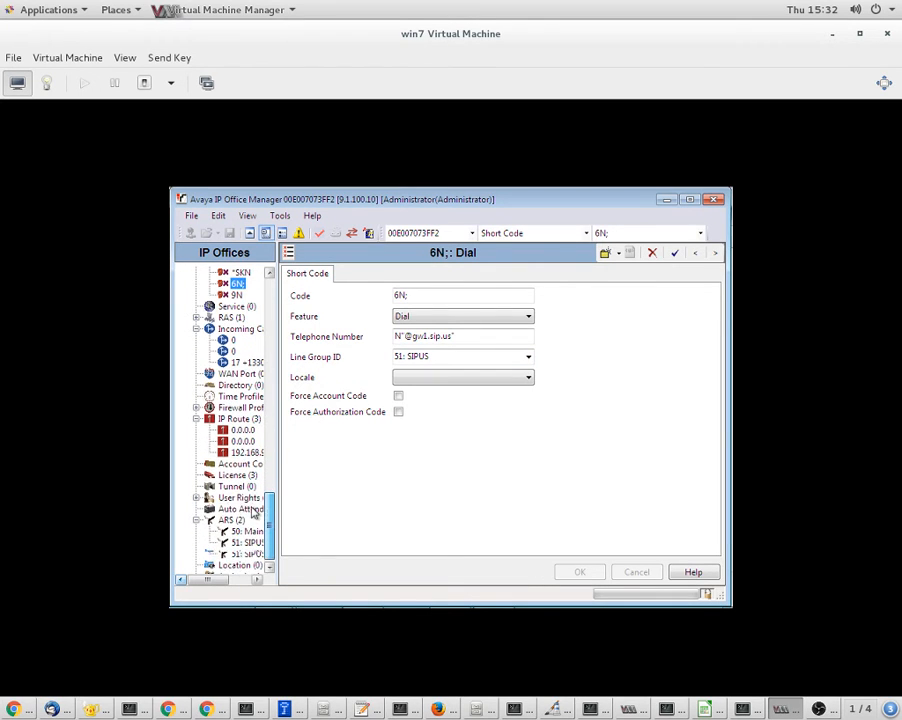
{"action": "left_click", "coordinate": [236, 543]}
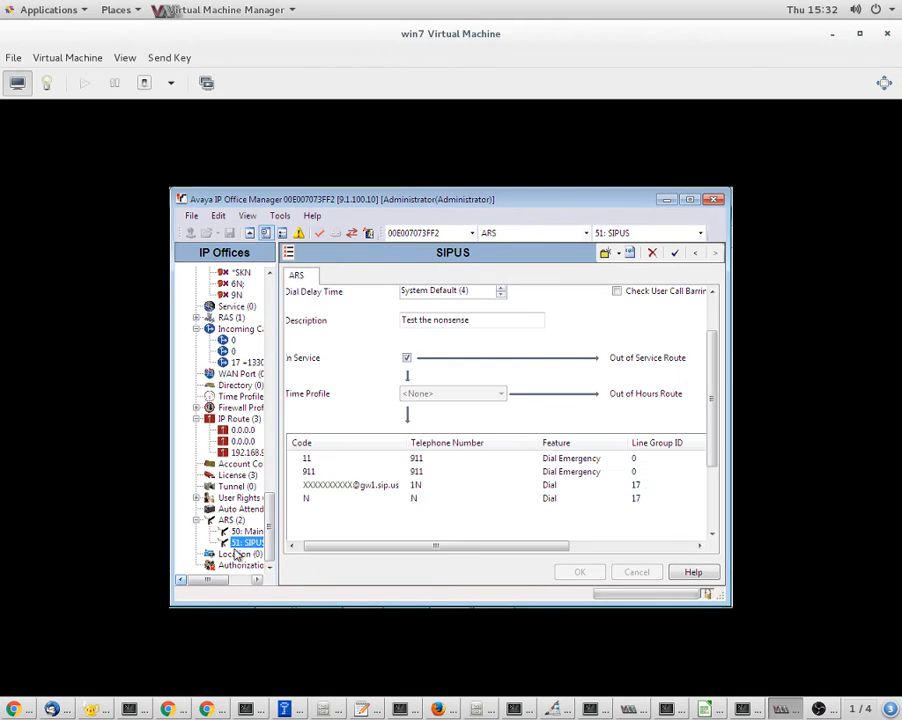
{"action": "left_click_drag", "start_coordinate": [459, 546], "coordinate": [401, 554]}
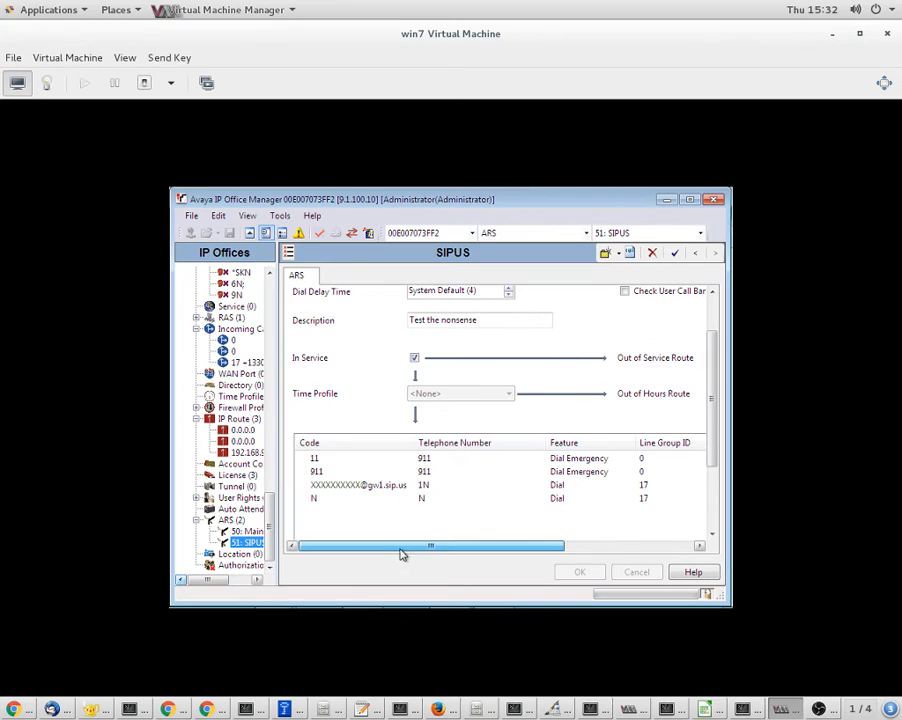
{"action": "left_click", "coordinate": [350, 488]}
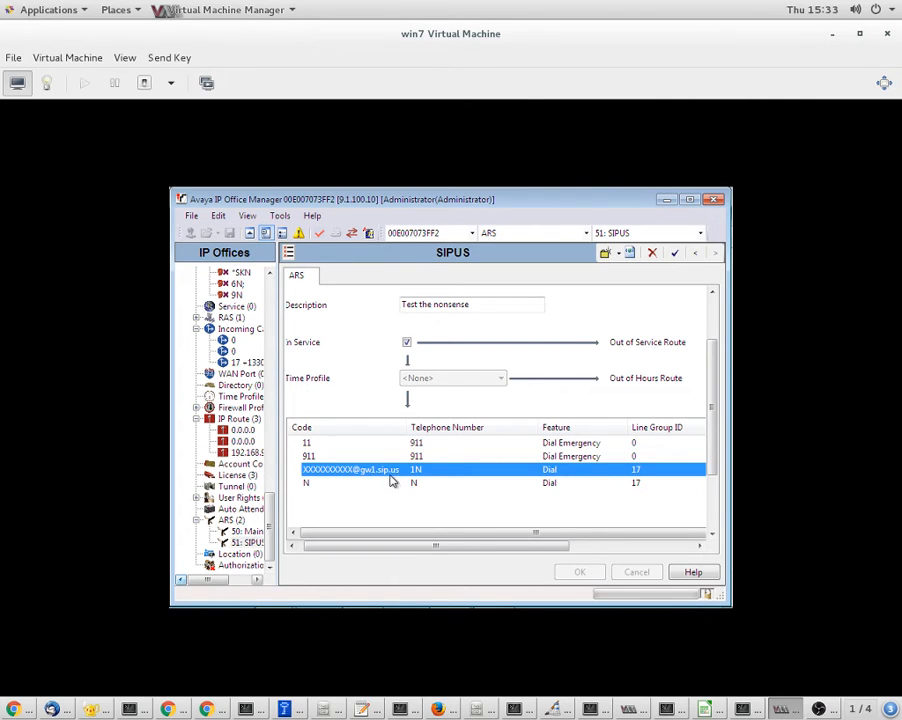
{"action": "left_click", "coordinate": [330, 484]}
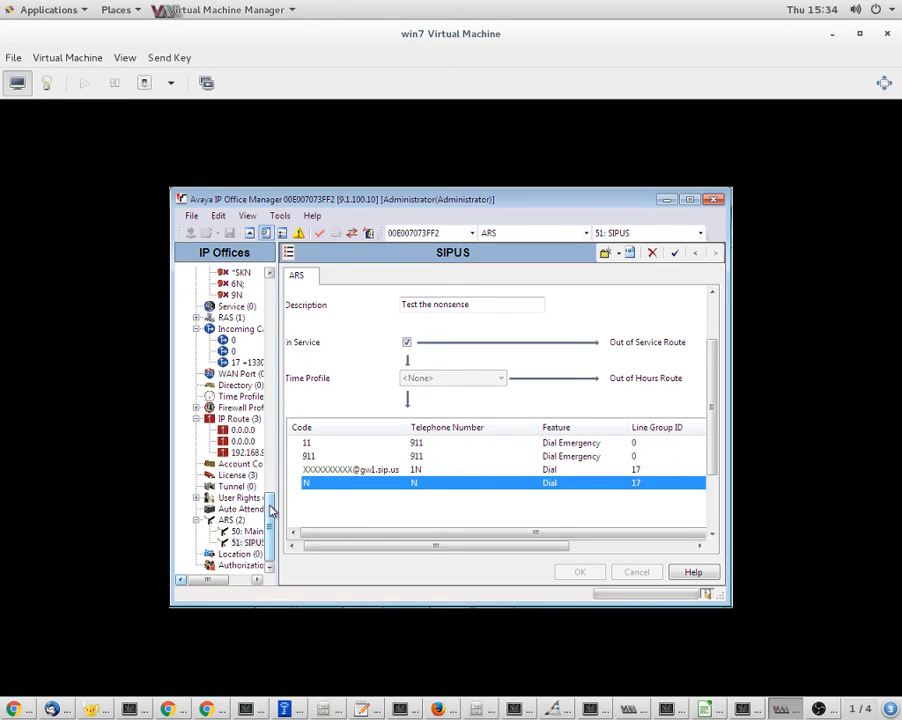
Open the incoming call route for line group 17 and examine the format of its incoming number, including the plus prefix
{"action": "left_click_drag", "start_coordinate": [270, 510], "coordinate": [269, 476]}
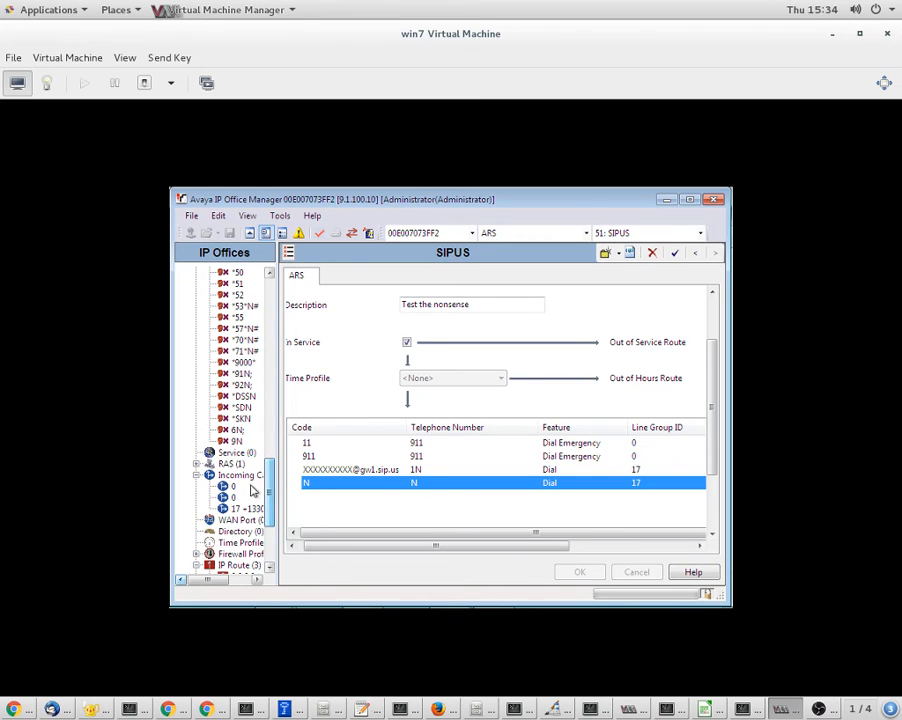
{"action": "left_click", "coordinate": [244, 509]}
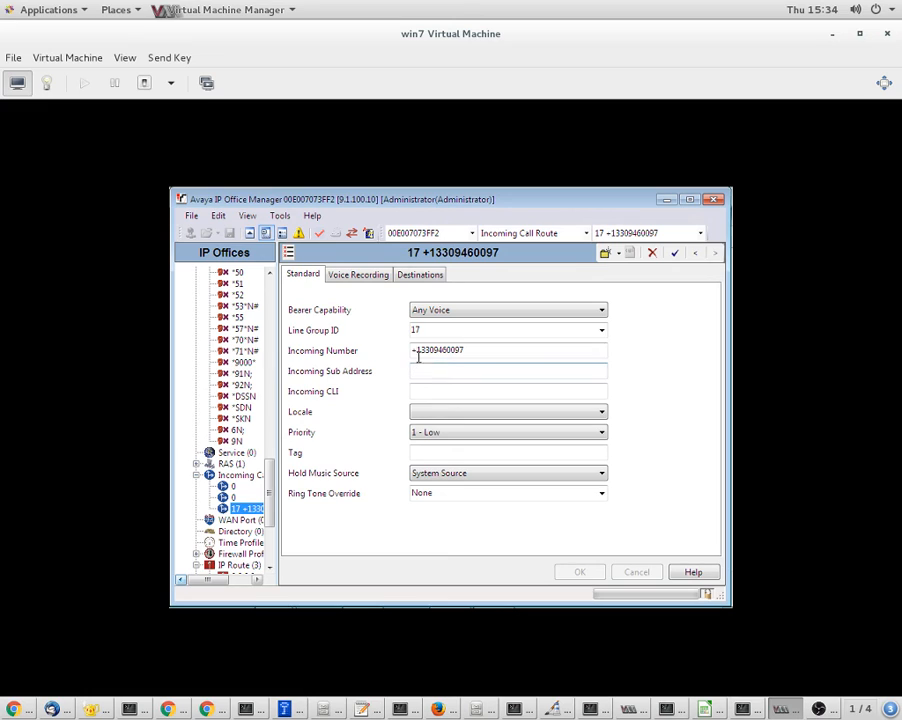
{"action": "left_click_drag", "start_coordinate": [418, 350], "coordinate": [482, 353]}
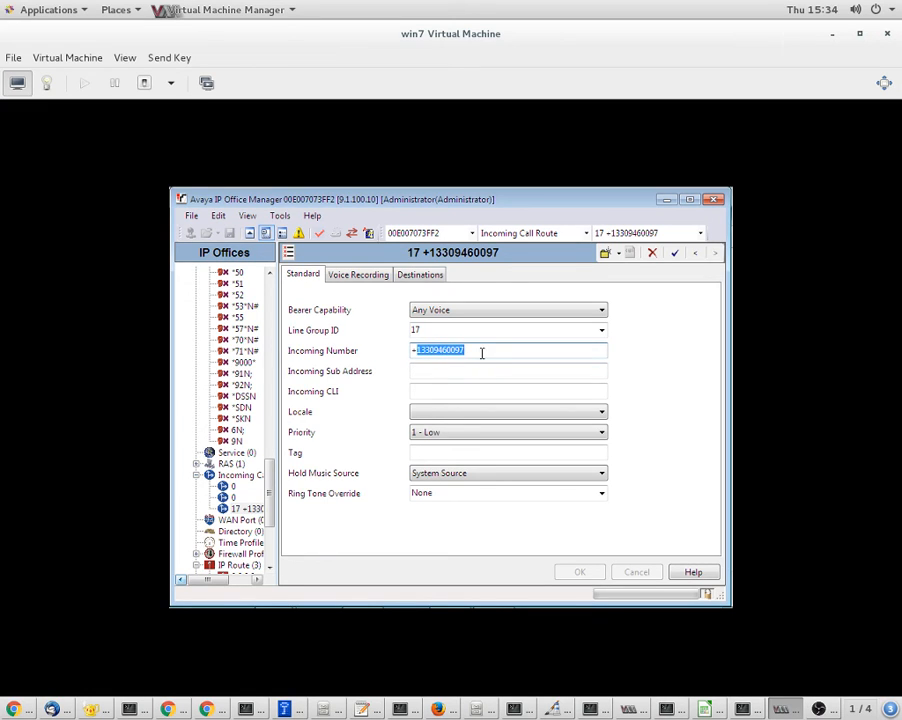
{"action": "left_click", "coordinate": [413, 352]}
{"action": "double_click", "coordinate": [414, 352]}
{"action": "left_click", "coordinate": [416, 351]}
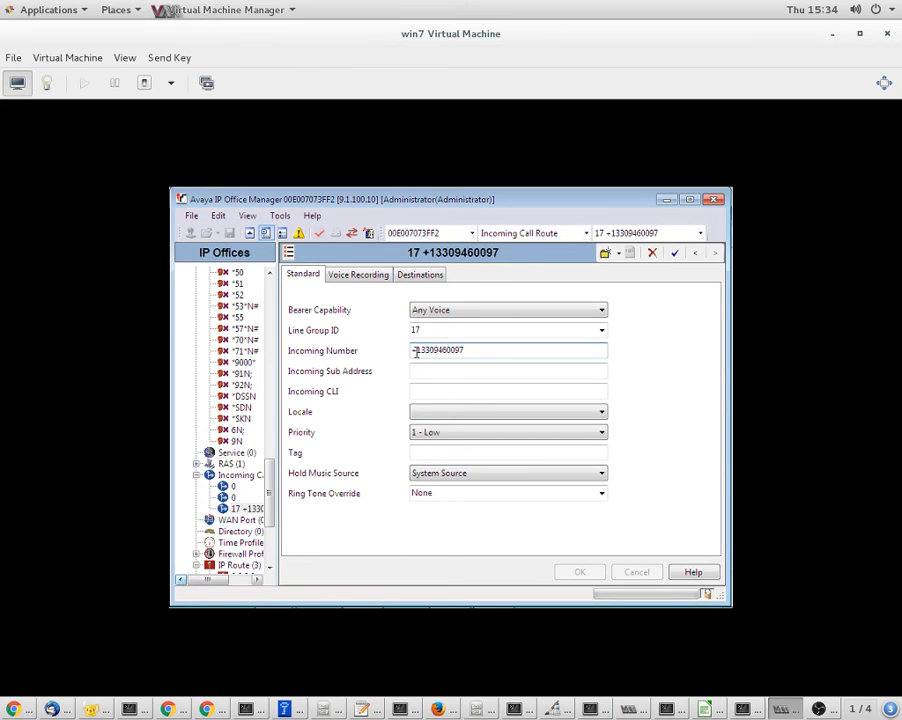
{"action": "left_click_drag", "start_coordinate": [417, 351], "coordinate": [413, 351]}
Select 201 Extn201 as the default destination of the line group 17 incoming call route
{"action": "left_click", "coordinate": [418, 277]}
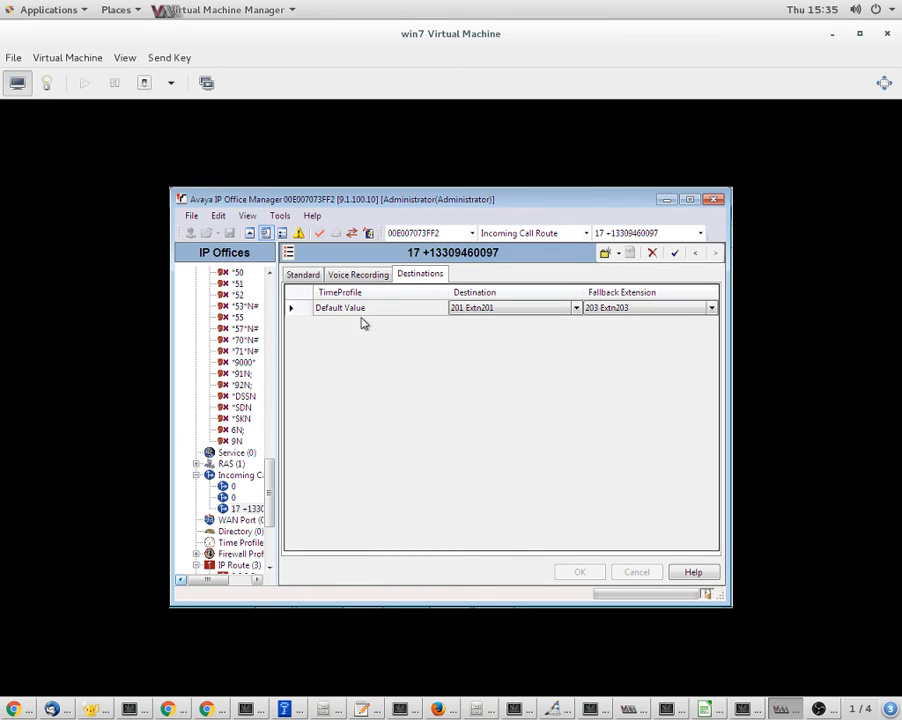
{"action": "left_click", "coordinate": [479, 316]}
{"action": "left_click", "coordinate": [479, 316]}
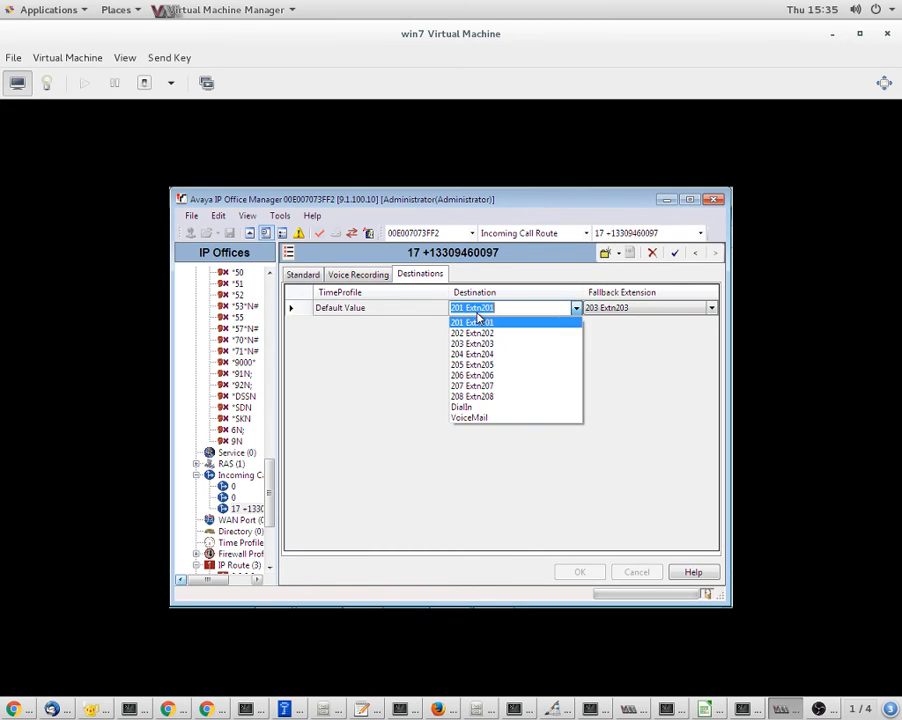
{"action": "left_click", "coordinate": [479, 324]}
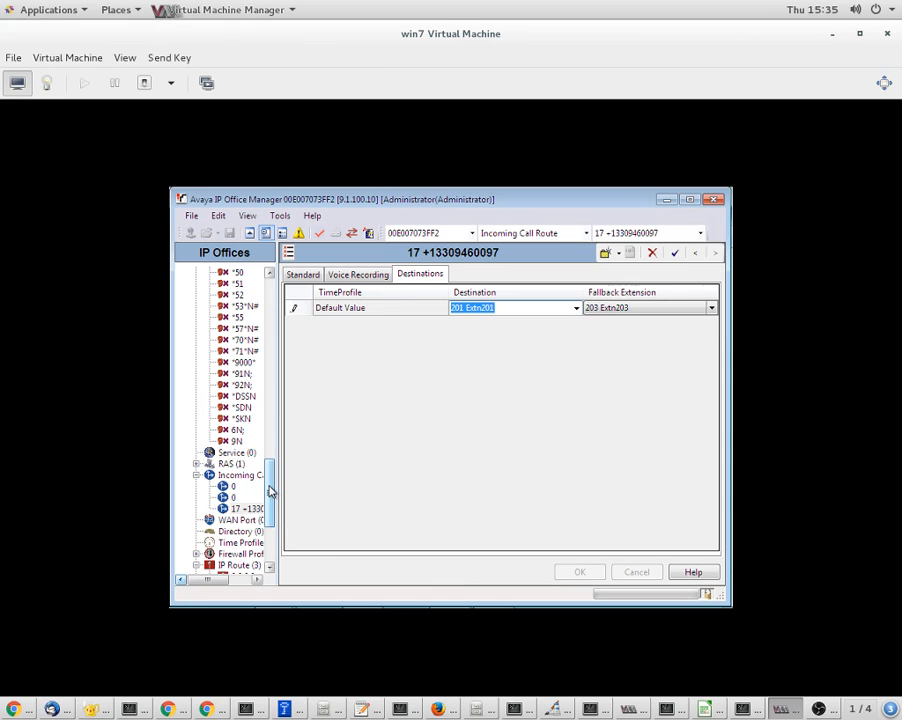
Switch to IP Office SysMonitor, examine the SIP OPTIONS request and the provider's reply in the trace, and minimize the monitor
{"action": "left_click_drag", "start_coordinate": [268, 494], "coordinate": [284, 298]}
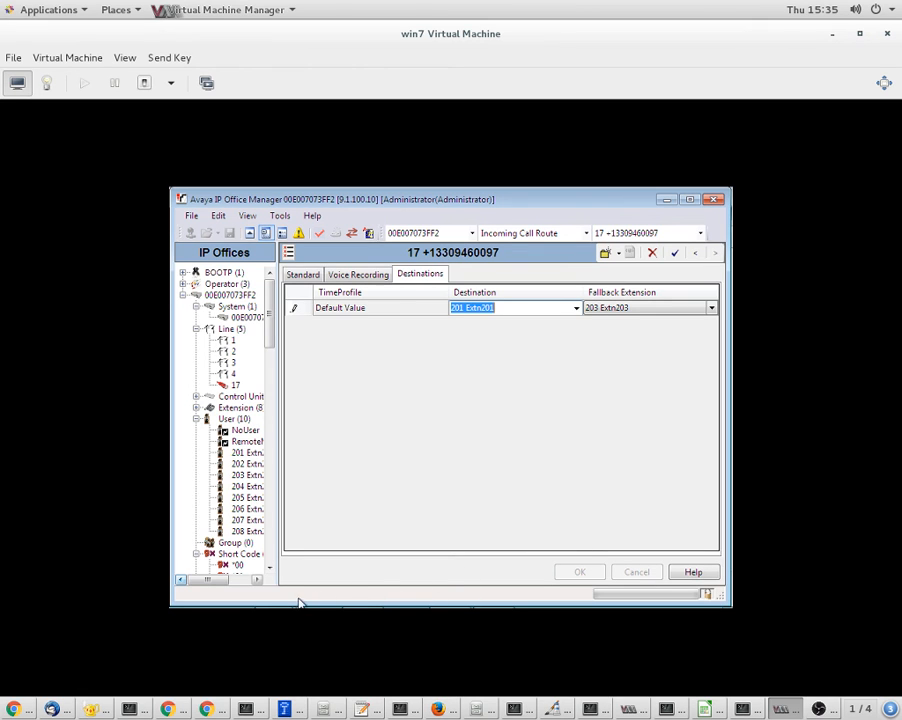
{"action": "mouse_move", "coordinate": [215, 604]}
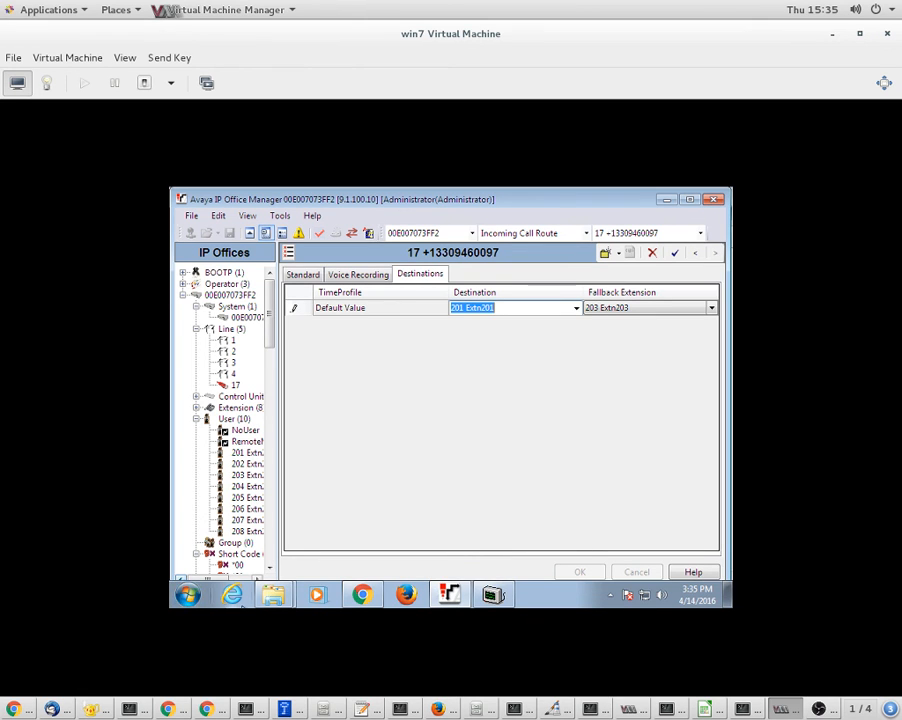
{"action": "left_click", "coordinate": [493, 596]}
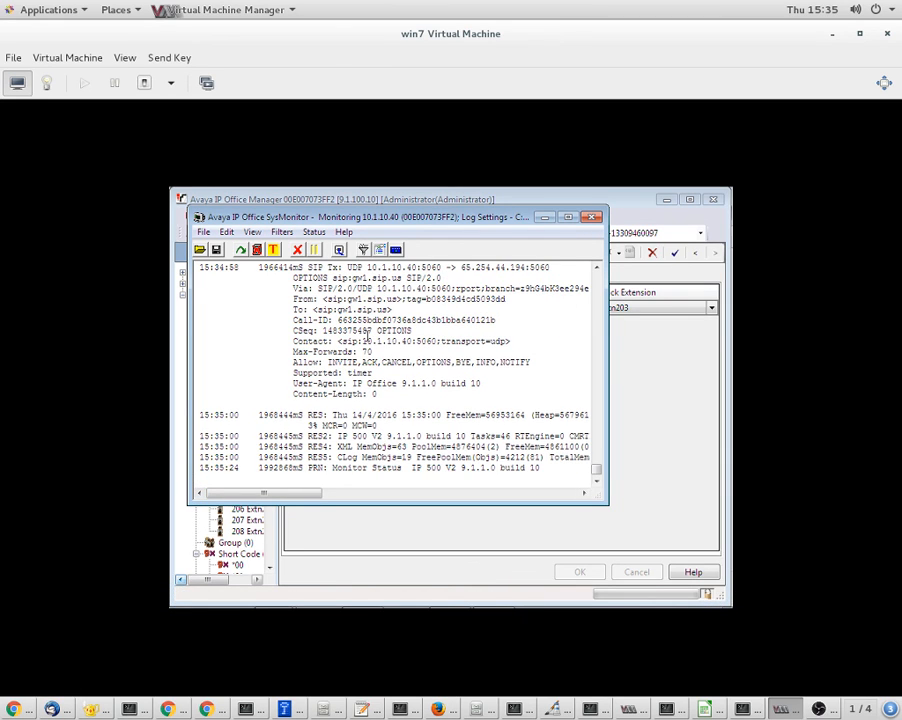
{"action": "left_click_drag", "start_coordinate": [293, 277], "coordinate": [418, 313]}
{"action": "left_click", "coordinate": [354, 342]}
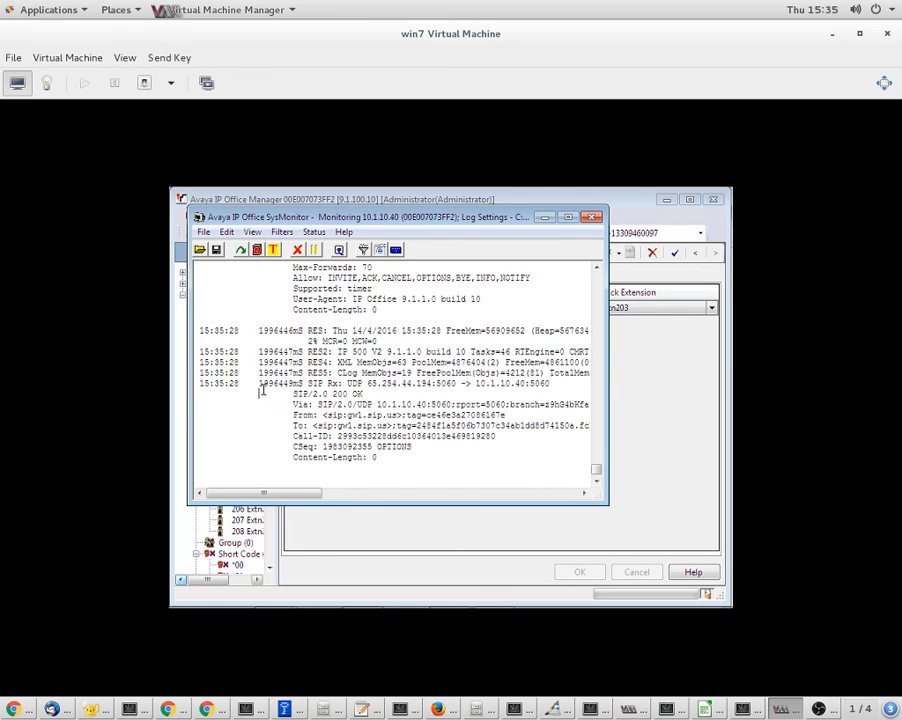
{"action": "left_click_drag", "start_coordinate": [261, 394], "coordinate": [397, 456]}
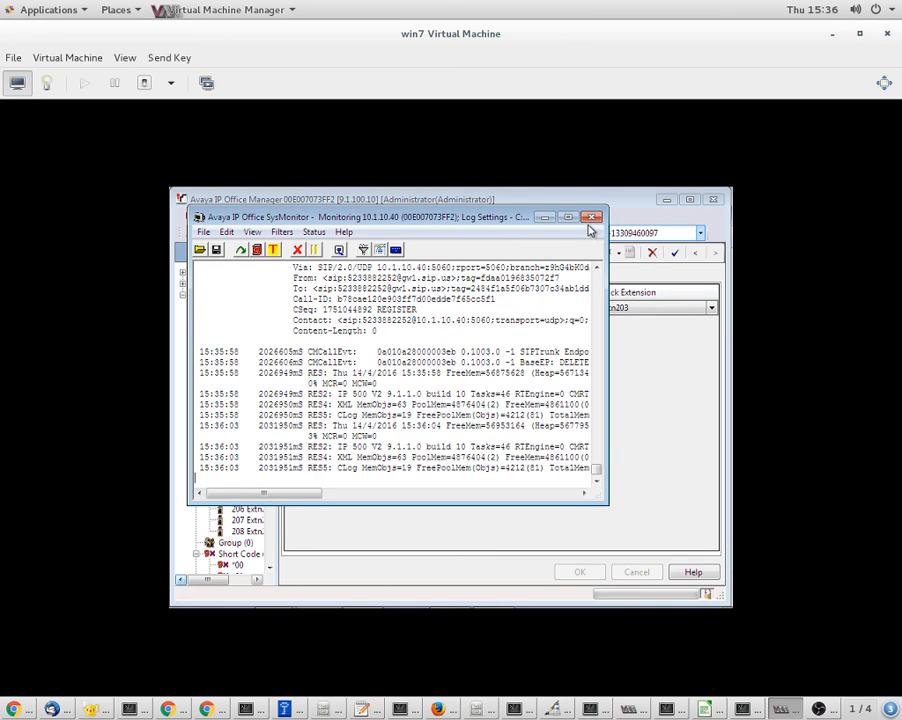
{"action": "left_click", "coordinate": [541, 220]}
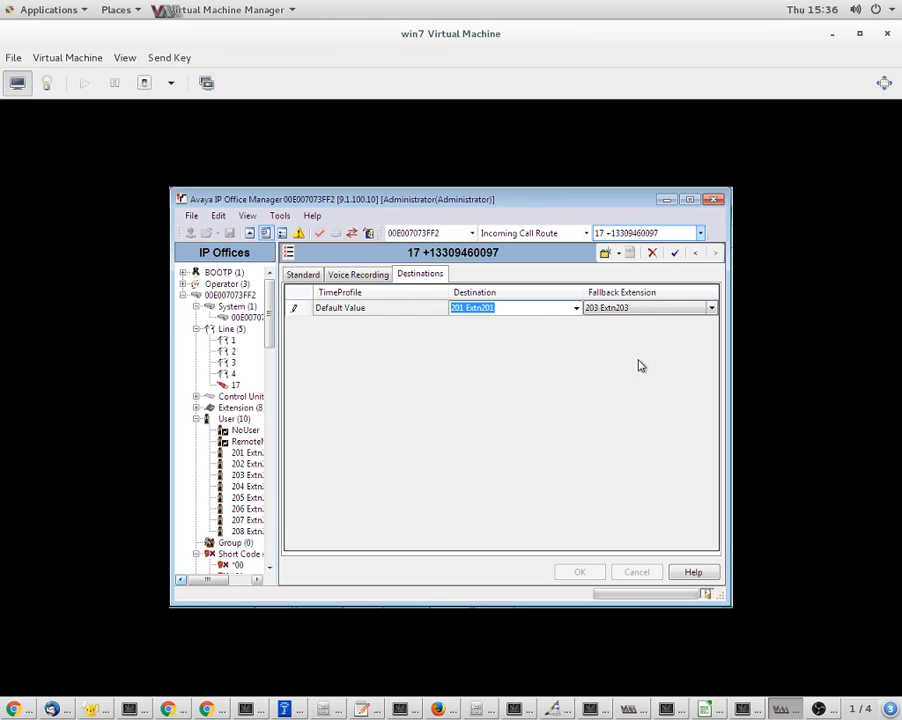